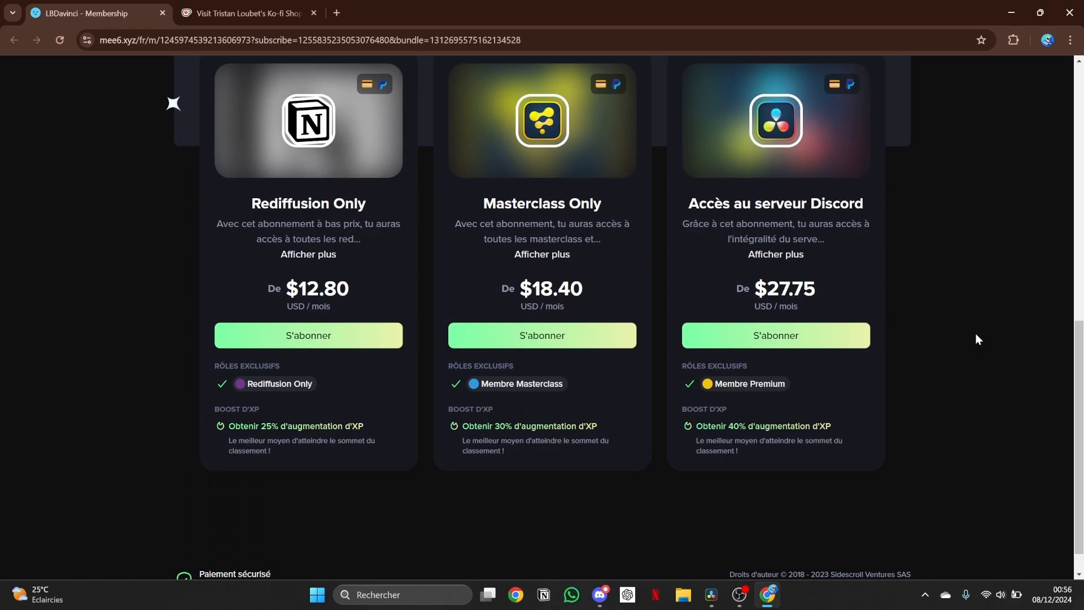
Compare the Accès au serveur Discord offer with the Masterclass Only and Rediffusion Only monthly prices on the membership page.
{"action": "left_click_drag", "start_coordinate": [689, 204], "coordinate": [851, 202]}
{"action": "left_click", "coordinate": [987, 216]}
{"action": "left_click_drag", "start_coordinate": [517, 288], "coordinate": [612, 283]}
{"action": "left_click", "coordinate": [541, 286]}
{"action": "left_click_drag", "start_coordinate": [311, 278], "coordinate": [371, 291]}
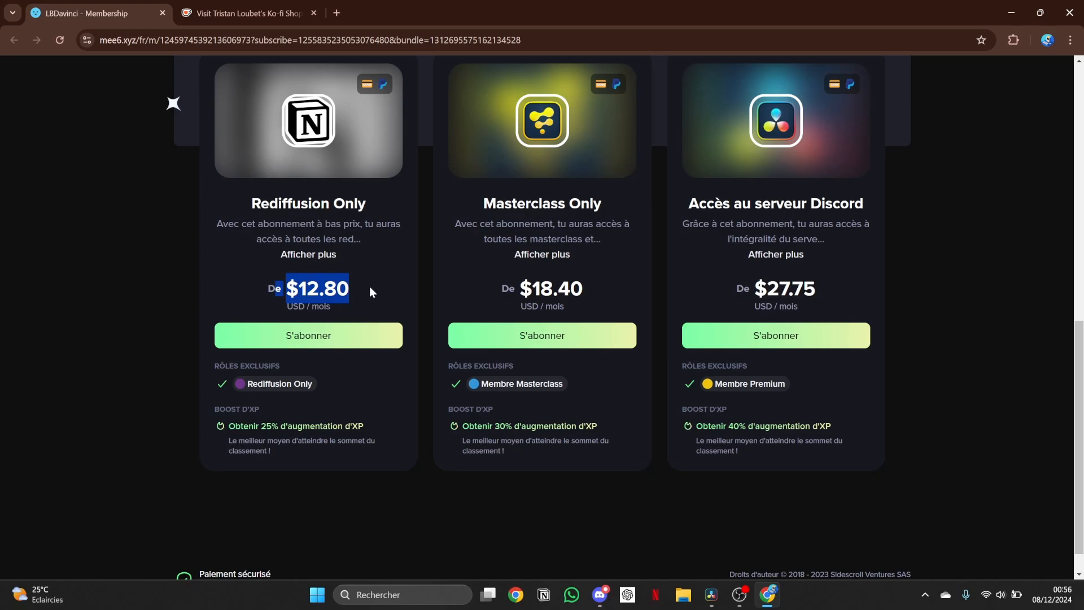
{"action": "left_click", "coordinate": [369, 287]}
Check the 6-month and 3-month pricing of the Accès au serveur Discord subscription, then close its checkout.
{"action": "left_click", "coordinate": [715, 344]}
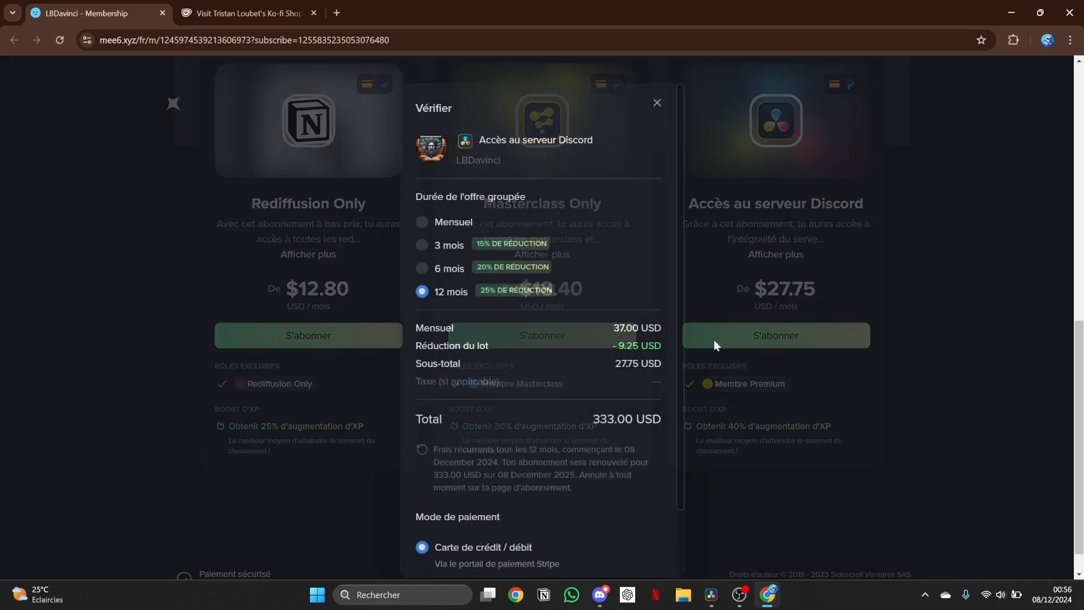
{"action": "left_click", "coordinate": [422, 268]}
{"action": "left_click", "coordinate": [423, 245]}
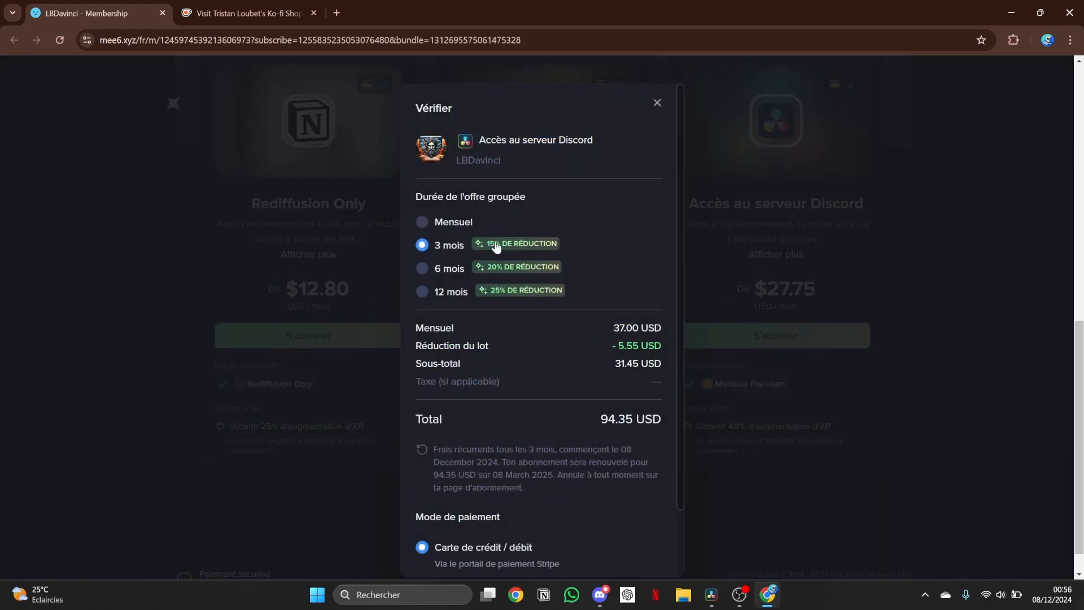
{"action": "left_click", "coordinate": [657, 104]}
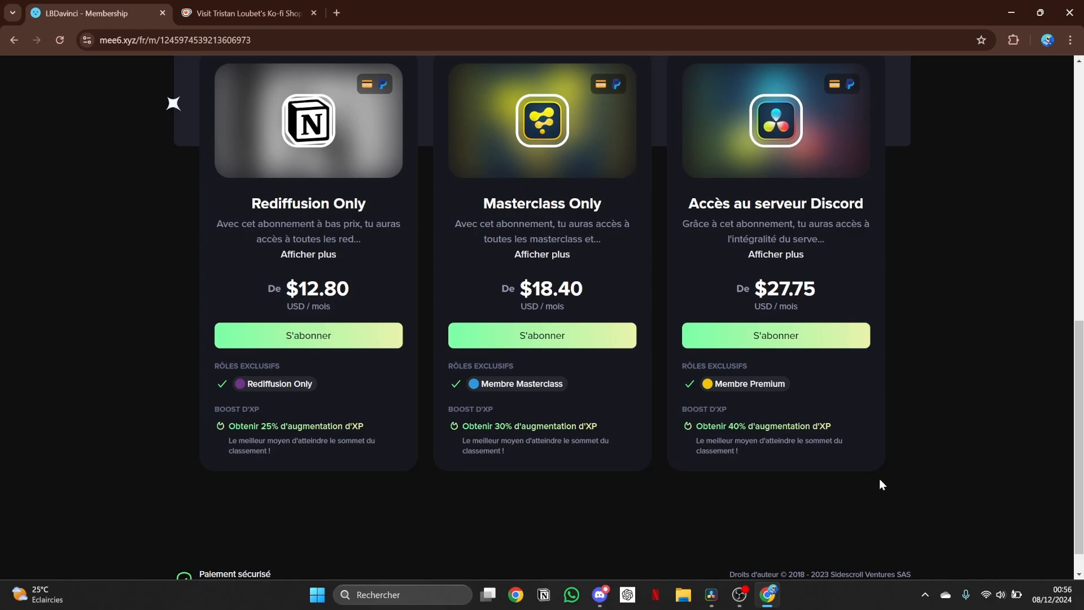
Browse the masterclass packs and individual masterclasses offered in the Ko-fi shop.
{"action": "left_click", "coordinate": [210, 21]}
{"action": "scroll", "coordinate": [751, 247], "scroll_direction": "down", "scroll_amount": 5}
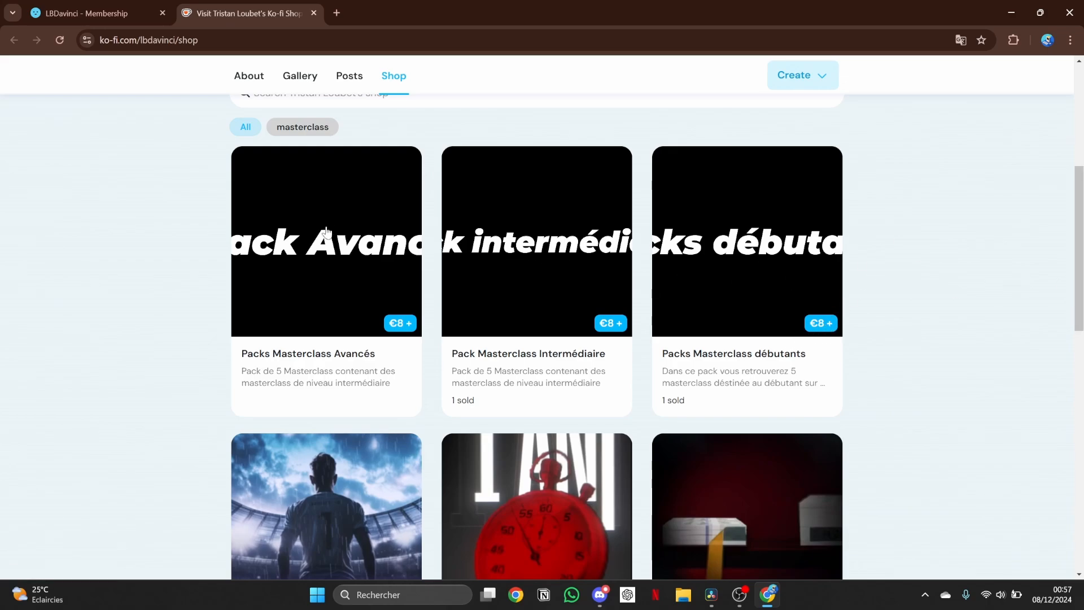
{"action": "scroll", "coordinate": [1068, 321], "scroll_direction": "down", "scroll_amount": 5}
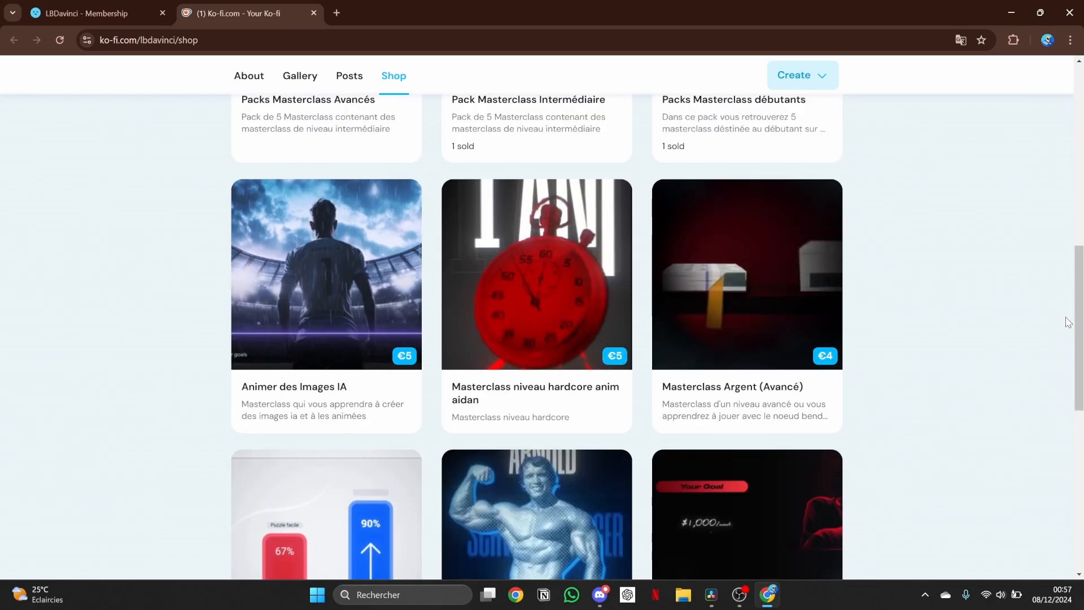
{"action": "scroll", "coordinate": [1069, 322], "scroll_direction": "down", "scroll_amount": 7}
{"action": "scroll", "coordinate": [870, 346], "scroll_direction": "up", "scroll_amount": 6}
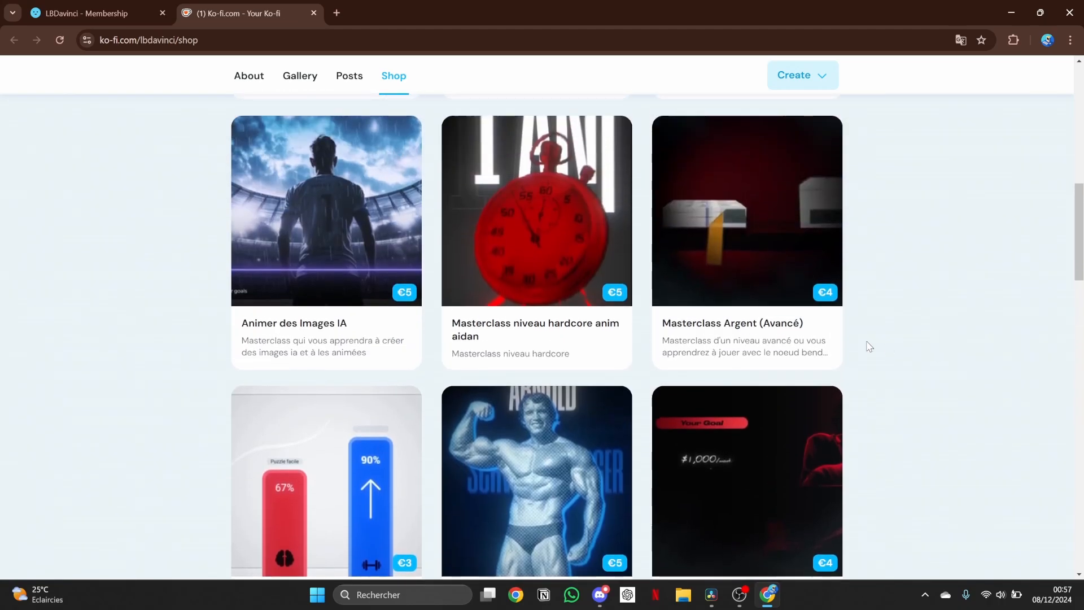
{"action": "scroll", "coordinate": [493, 259], "scroll_direction": "down", "scroll_amount": 18}
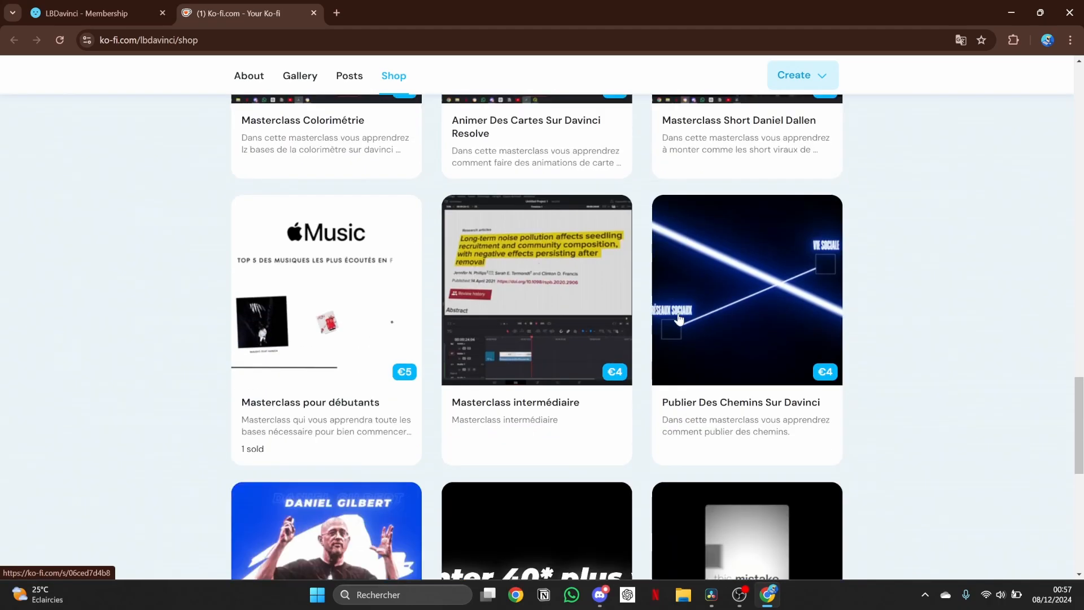
{"action": "scroll", "coordinate": [679, 319], "scroll_direction": "up", "scroll_amount": 10}
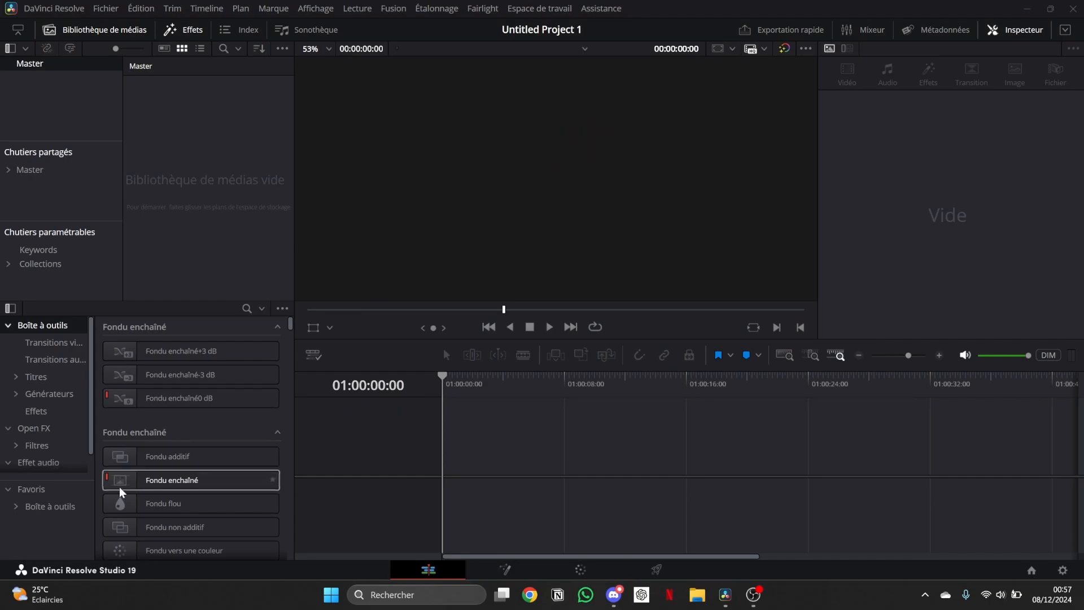
Add the favourite Composition Fusion effect to the empty DaVinci Resolve timeline.
{"action": "left_click", "coordinate": [63, 506]}
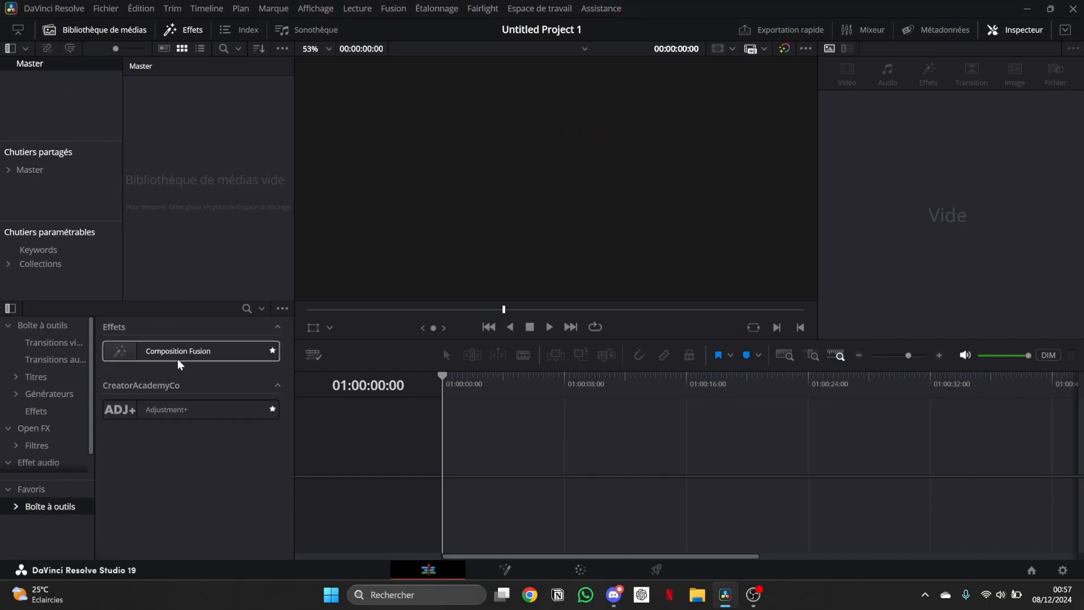
{"action": "left_click_drag", "start_coordinate": [180, 364], "coordinate": [528, 476]}
{"action": "left_click", "coordinate": [533, 476]}
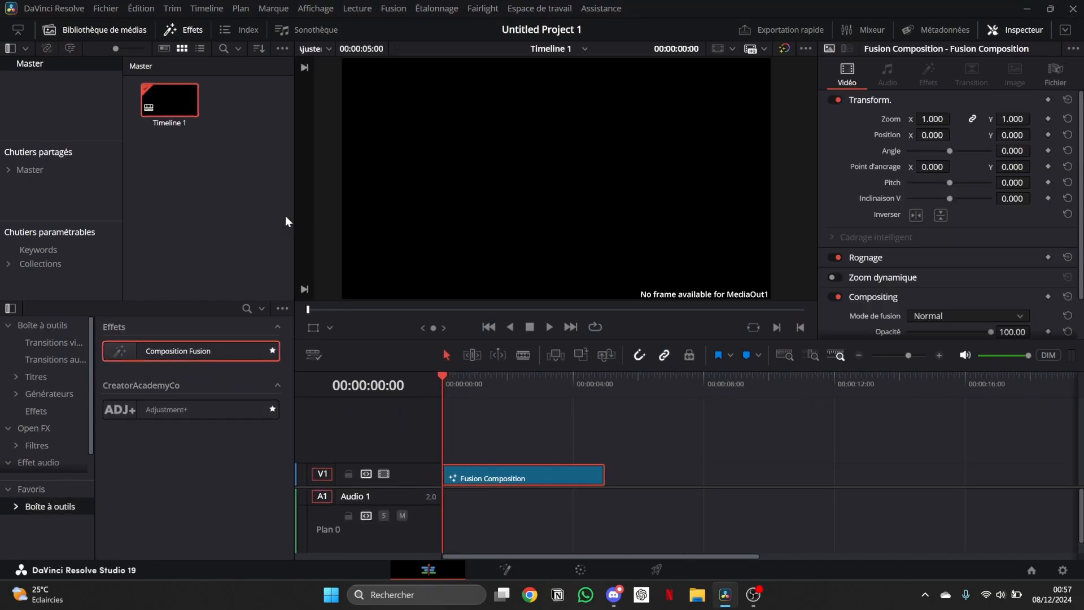
Import the clock picture images (4).png into the Master bin of the media library.
{"action": "left_click", "coordinate": [274, 216]}
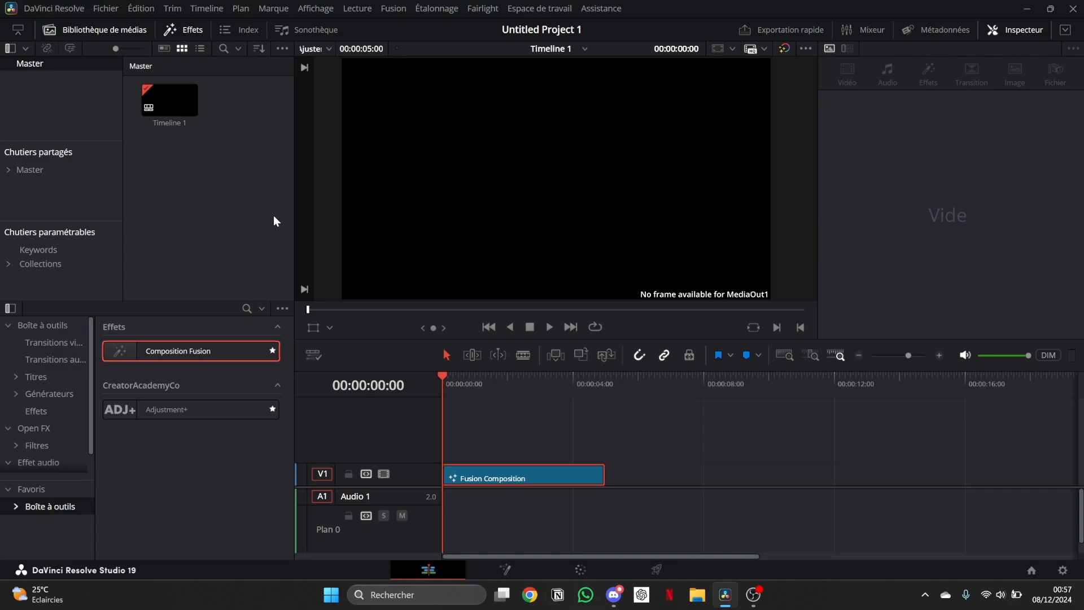
{"action": "key", "text": "ctrl+i"}
{"action": "left_click", "coordinate": [237, 109]}
{"action": "left_click", "coordinate": [430, 279]}
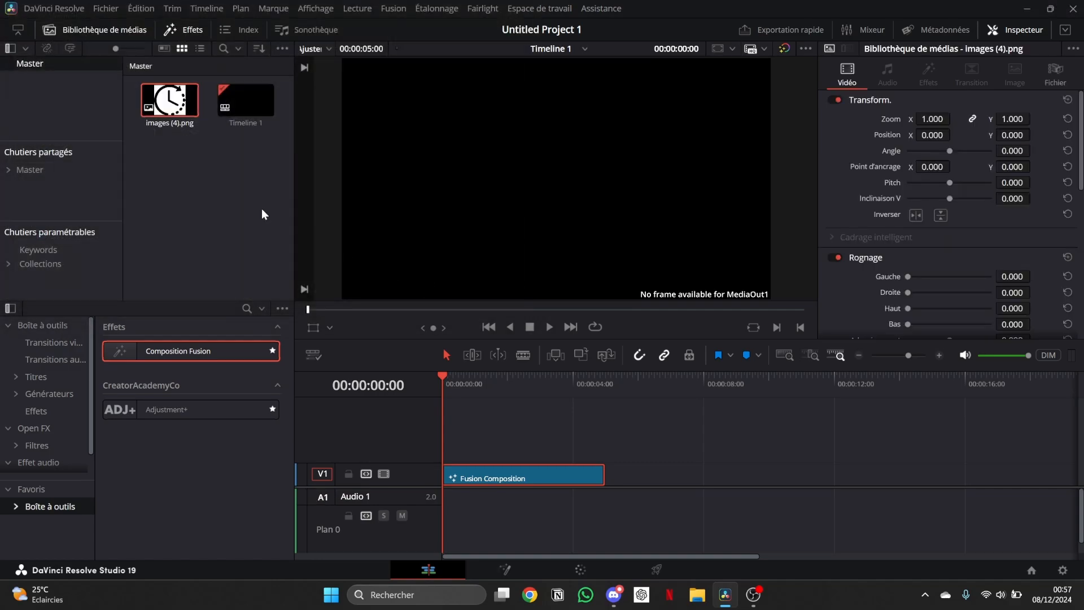
{"action": "left_click", "coordinate": [188, 107]}
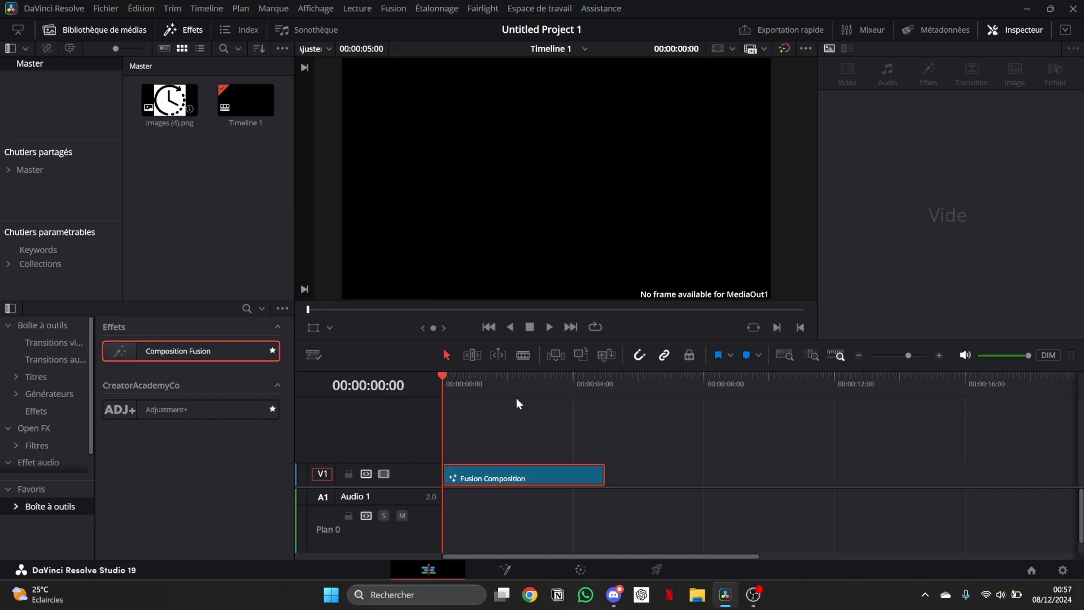
Switch to Chrome, search the web for "png to svg" and open the Convertio PNG to SVG converter.
{"action": "left_click", "coordinate": [529, 594]}
{"action": "left_click", "coordinate": [375, 394]}
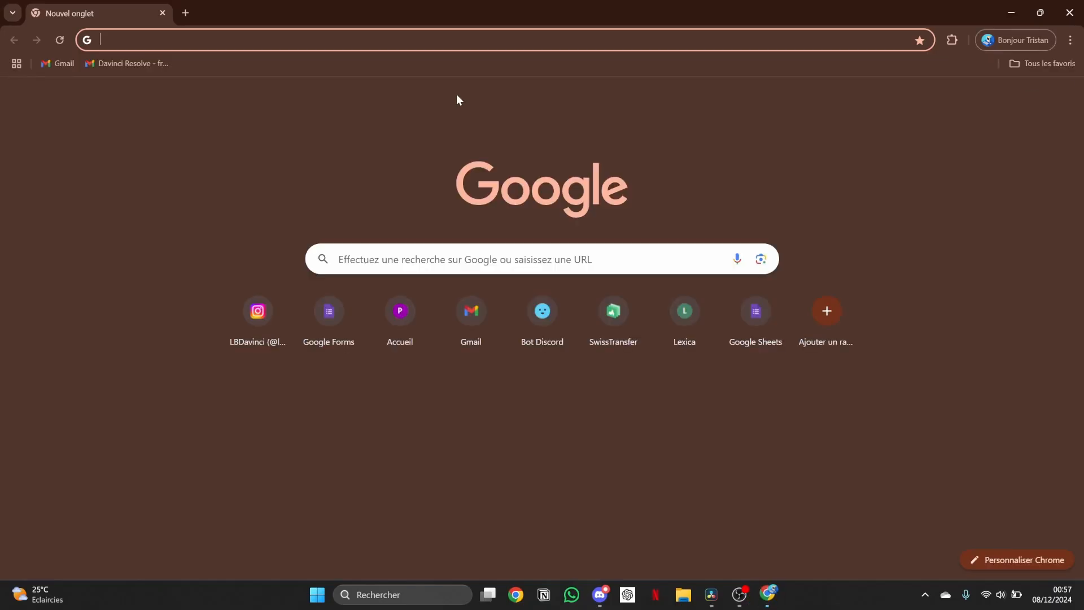
{"action": "type", "text": "png to svg"}
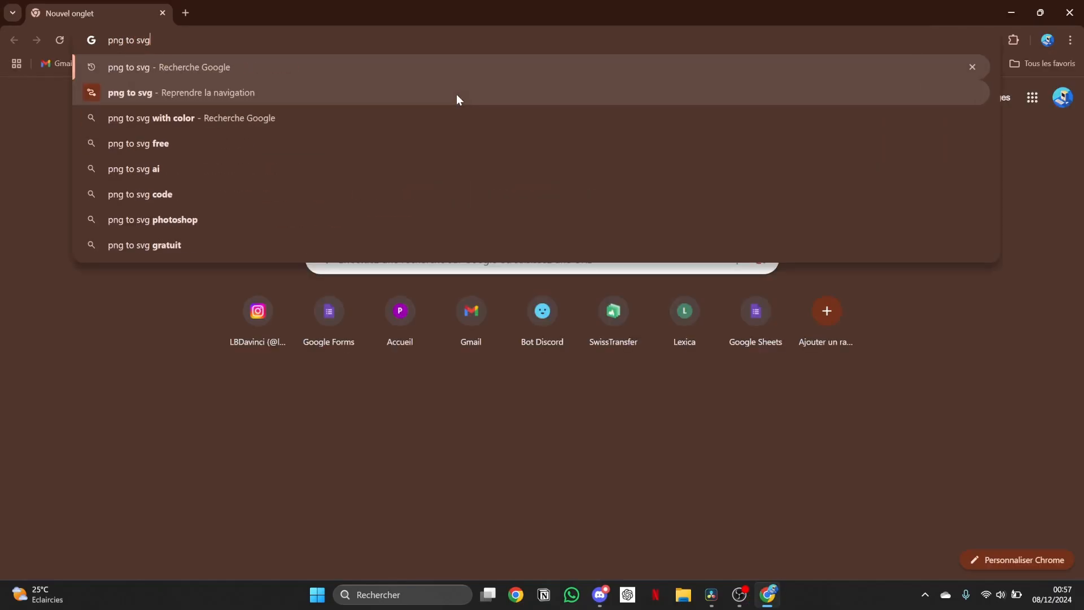
{"action": "key", "text": "Return"}
{"action": "left_click", "coordinate": [271, 210]}
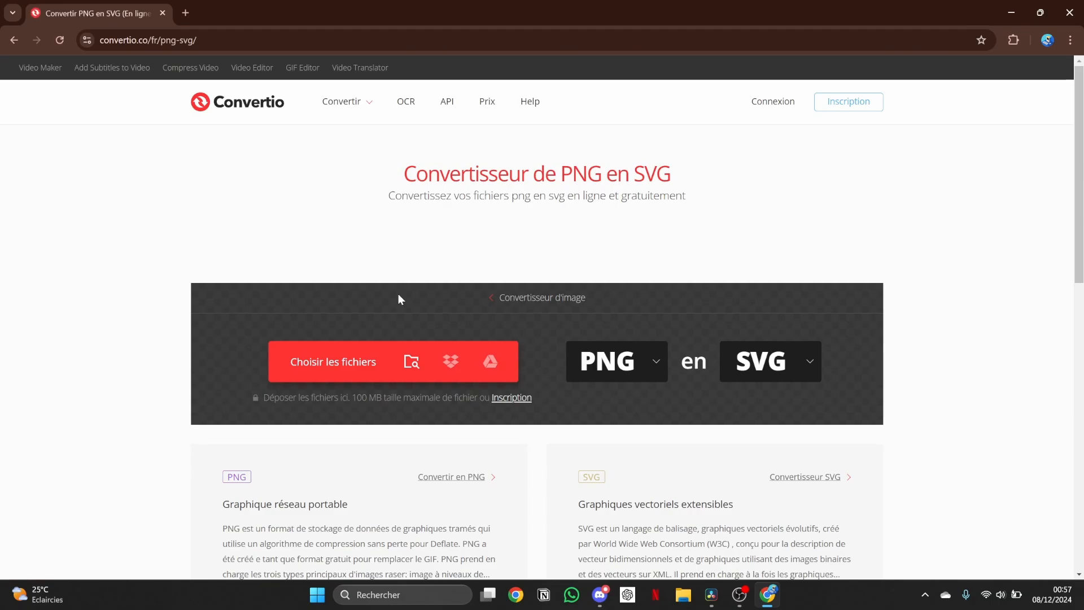
Upload images (4).png from Téléchargements, convert it to SVG and download the converted file.
{"action": "left_click", "coordinate": [367, 366]}
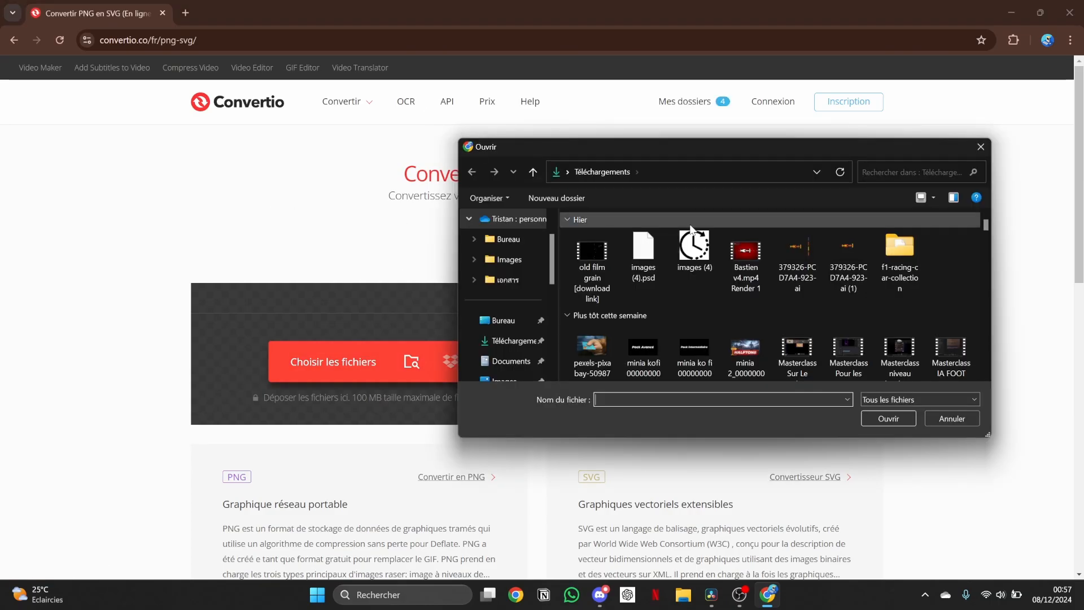
{"action": "left_click", "coordinate": [698, 246]}
{"action": "left_click", "coordinate": [886, 419]}
{"action": "left_click", "coordinate": [793, 378]}
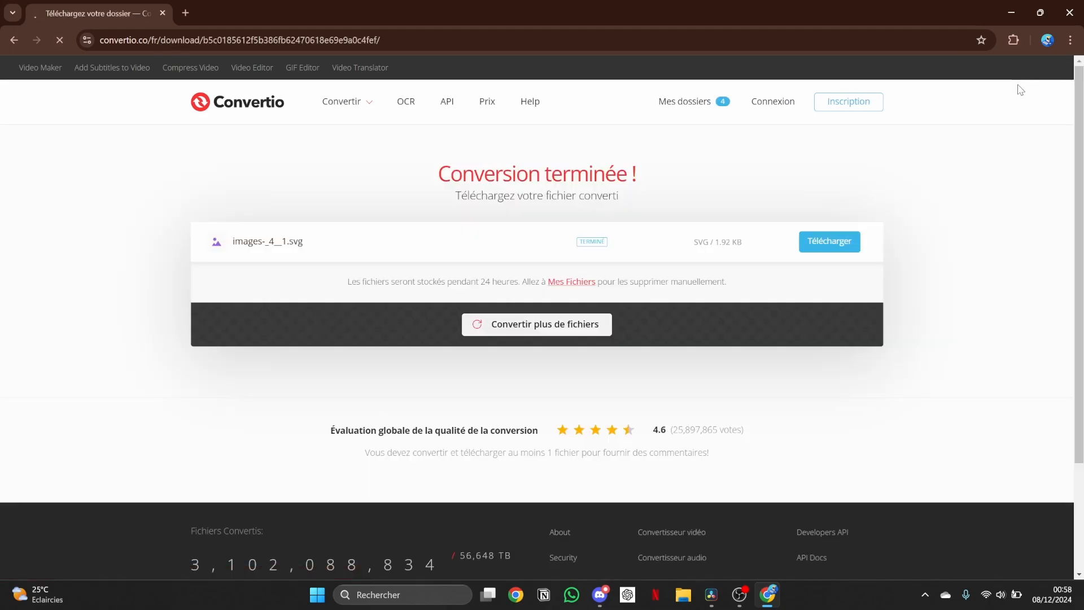
Switch back to DaVinci Resolve and import images-_4__1.svg into the Fusion composition at 300 by 300.
{"action": "left_click", "coordinate": [711, 594]}
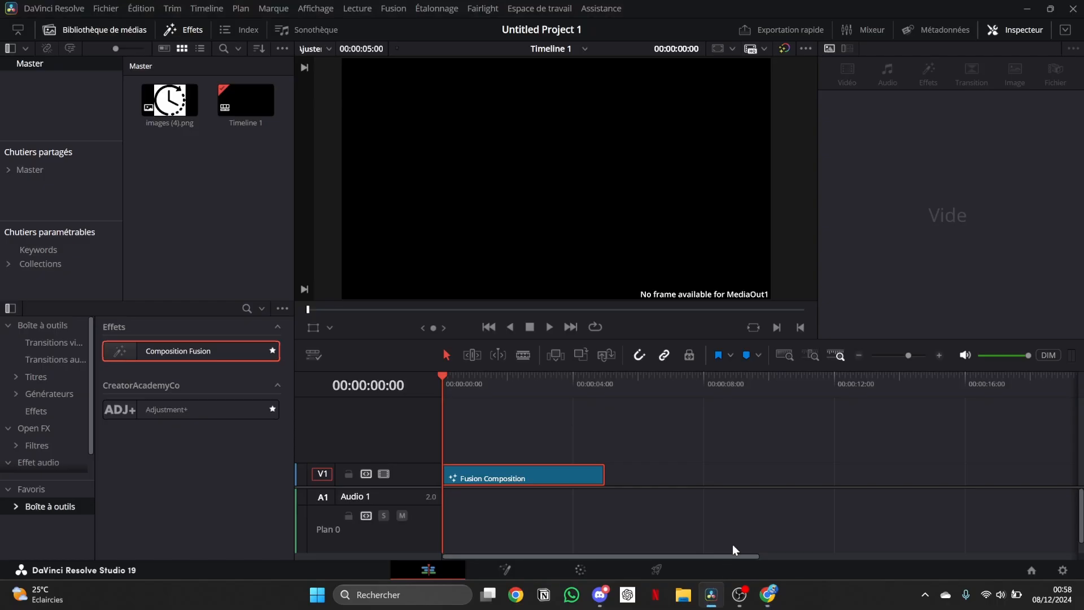
{"action": "left_click", "coordinate": [511, 570]}
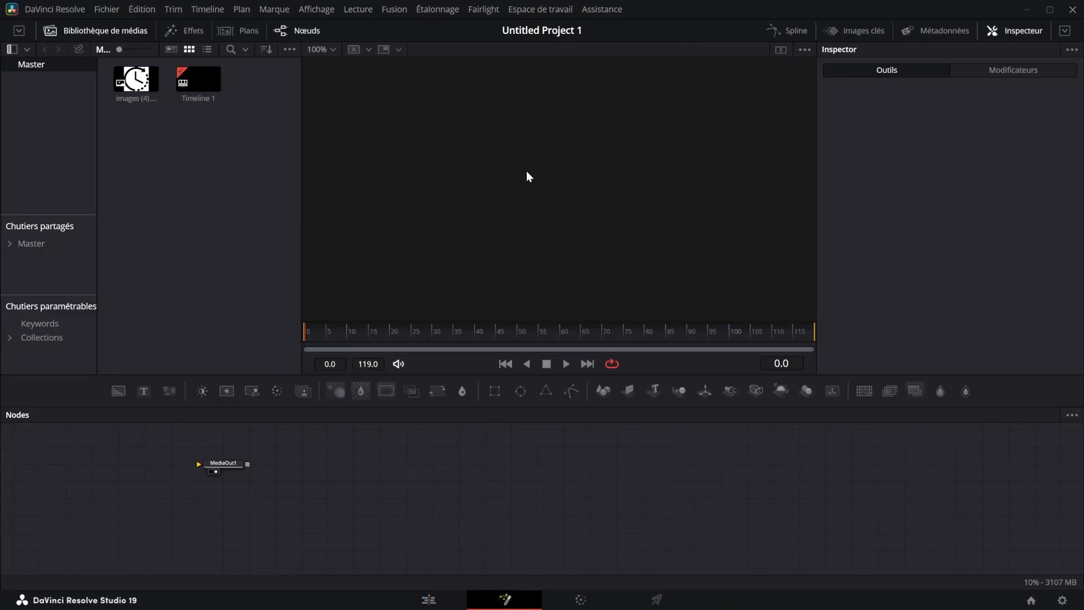
{"action": "left_click", "coordinate": [394, 9]}
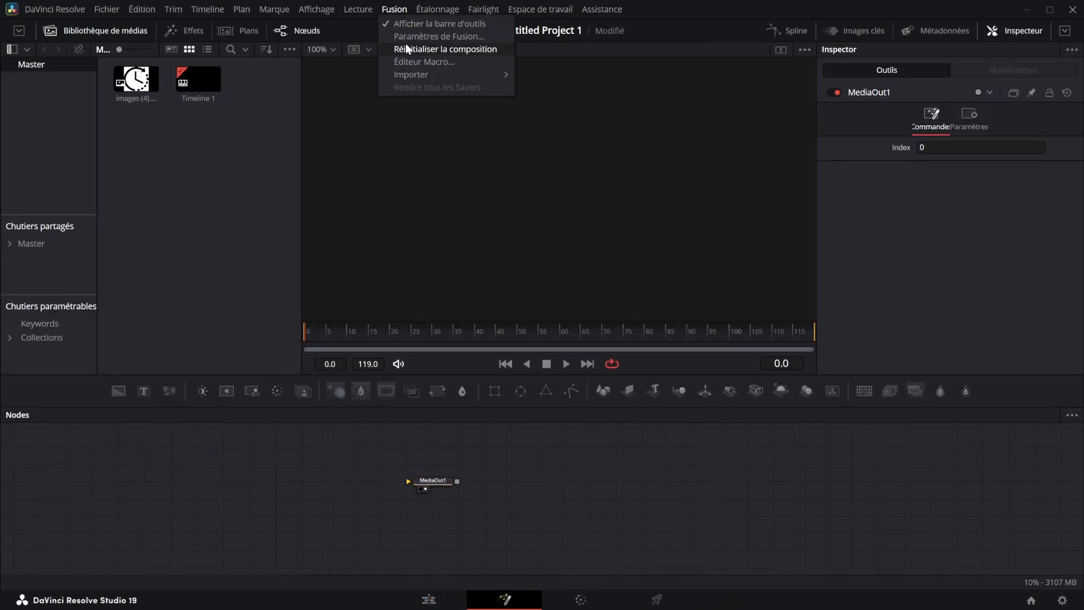
{"action": "mouse_move", "coordinate": [422, 74]}
{"action": "left_click", "coordinate": [540, 124]}
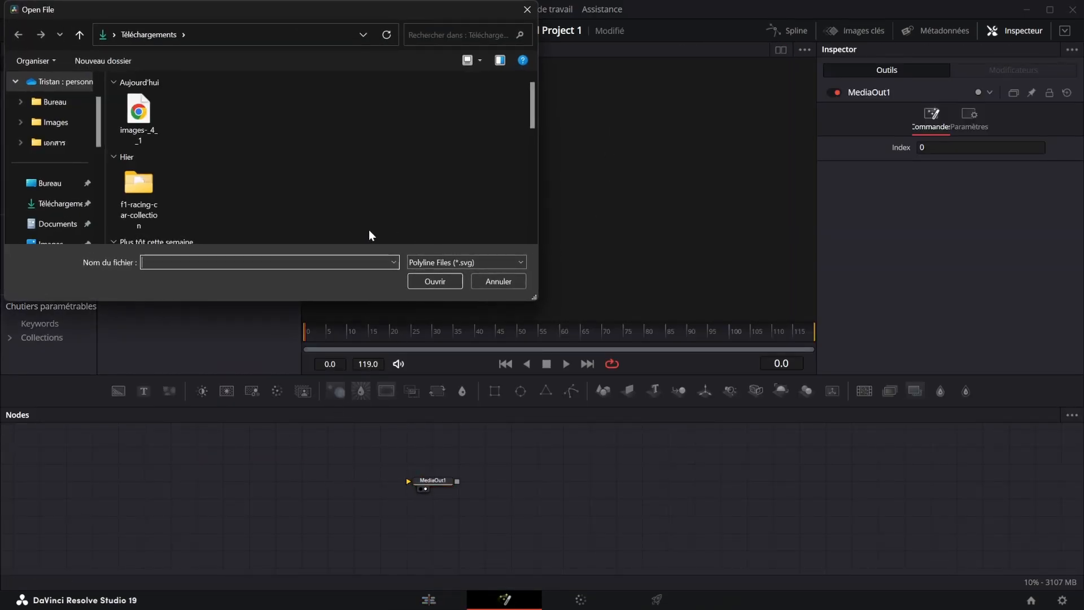
{"action": "left_click", "coordinate": [137, 112]}
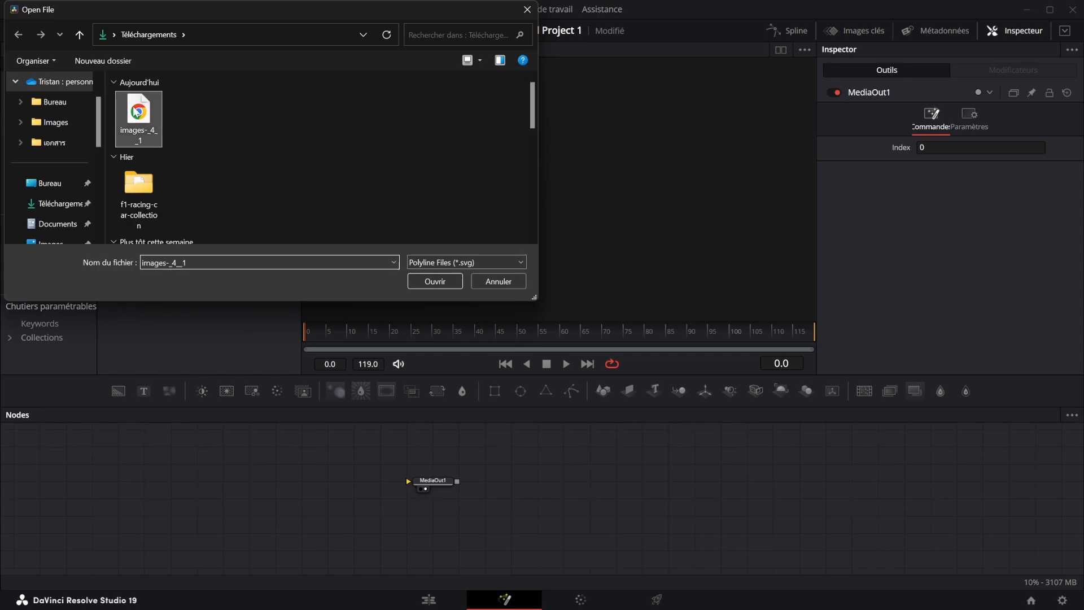
{"action": "left_click", "coordinate": [435, 281]}
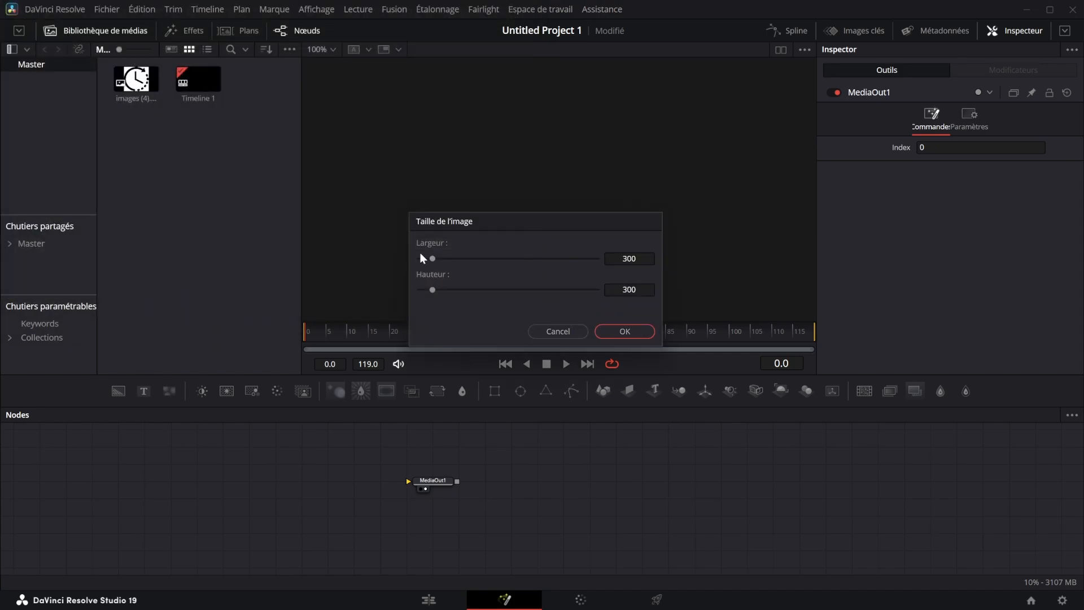
{"action": "left_click", "coordinate": [625, 330]}
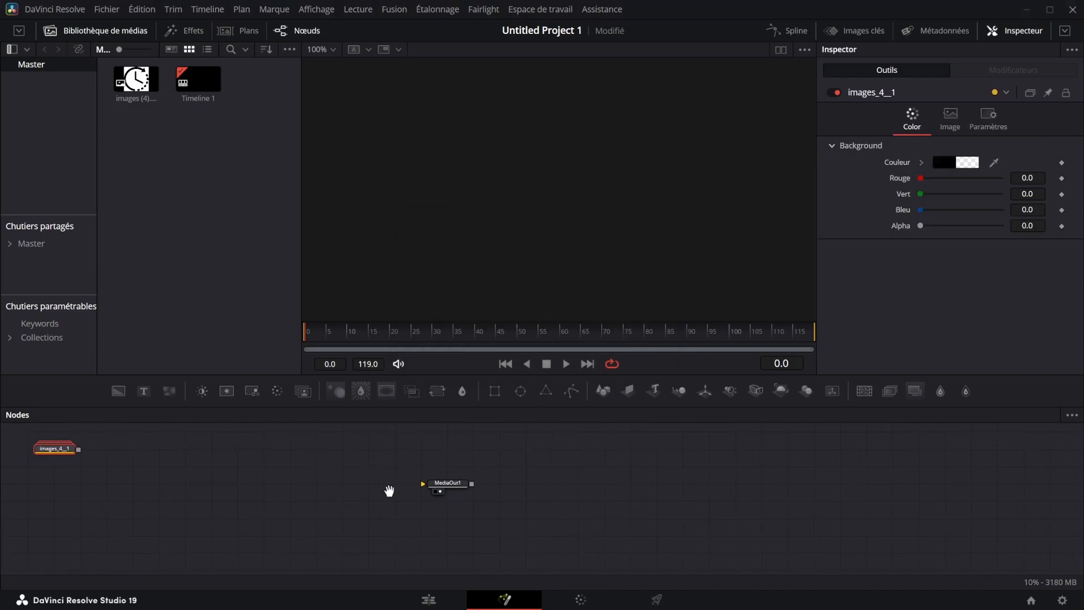
Connect the images_4__1 group to MediaOut1 and show MediaOut1 in the viewer.
{"action": "left_click_drag", "start_coordinate": [389, 491], "coordinate": [641, 492]}
{"action": "left_click_drag", "start_coordinate": [313, 454], "coordinate": [674, 485]}
{"action": "key", "text": "2"}
{"action": "left_click", "coordinate": [690, 493]}
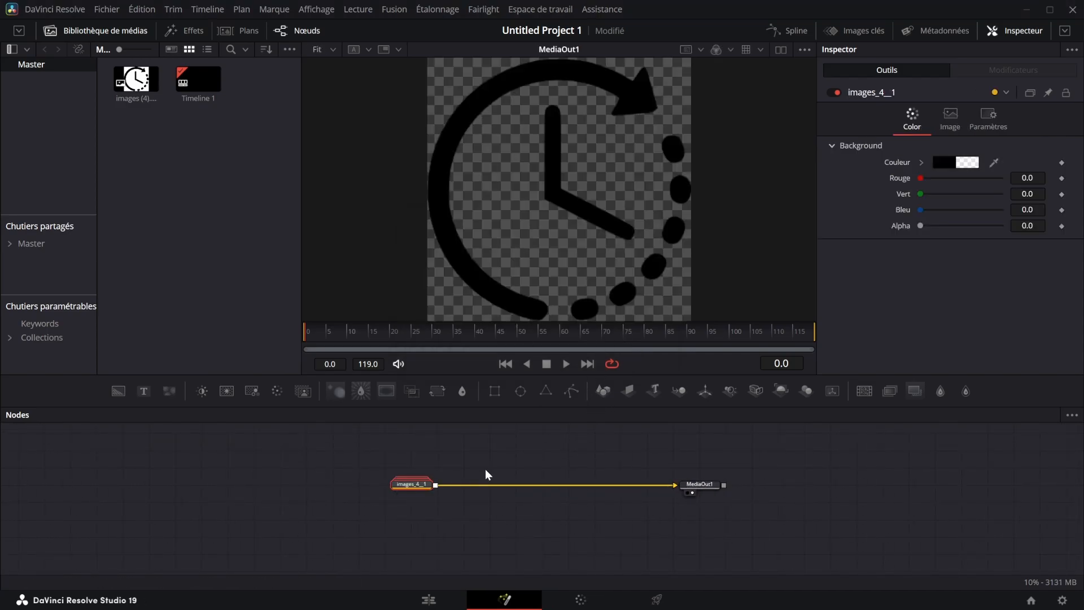
Expand the images_4__1 group and go through path1, path2 and path3 to see which clock parts they outline.
{"action": "left_click", "coordinate": [423, 484]}
{"action": "left_click", "coordinate": [395, 489]}
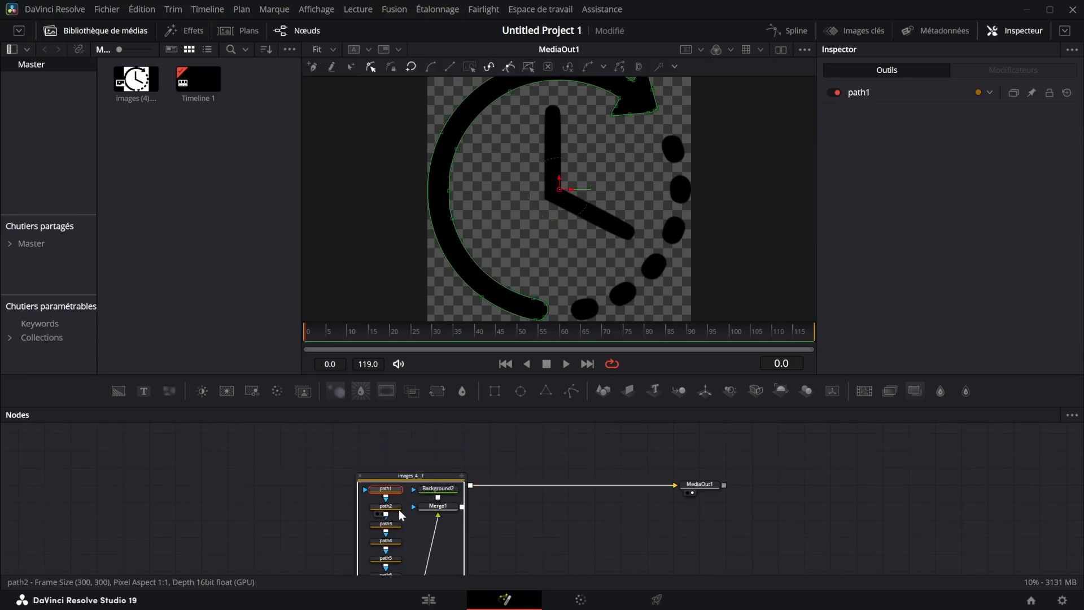
{"action": "left_click", "coordinate": [389, 506]}
{"action": "left_click", "coordinate": [395, 529]}
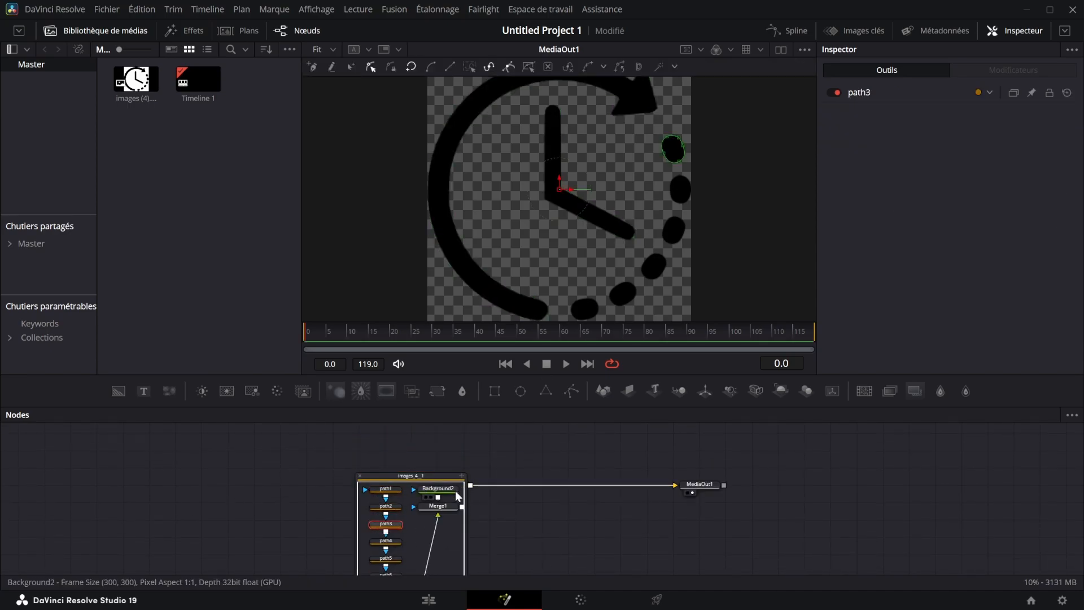
Turn off the fill of path1, the large circular arrow, and set its border width to 0.007.
{"action": "left_click", "coordinate": [395, 490]}
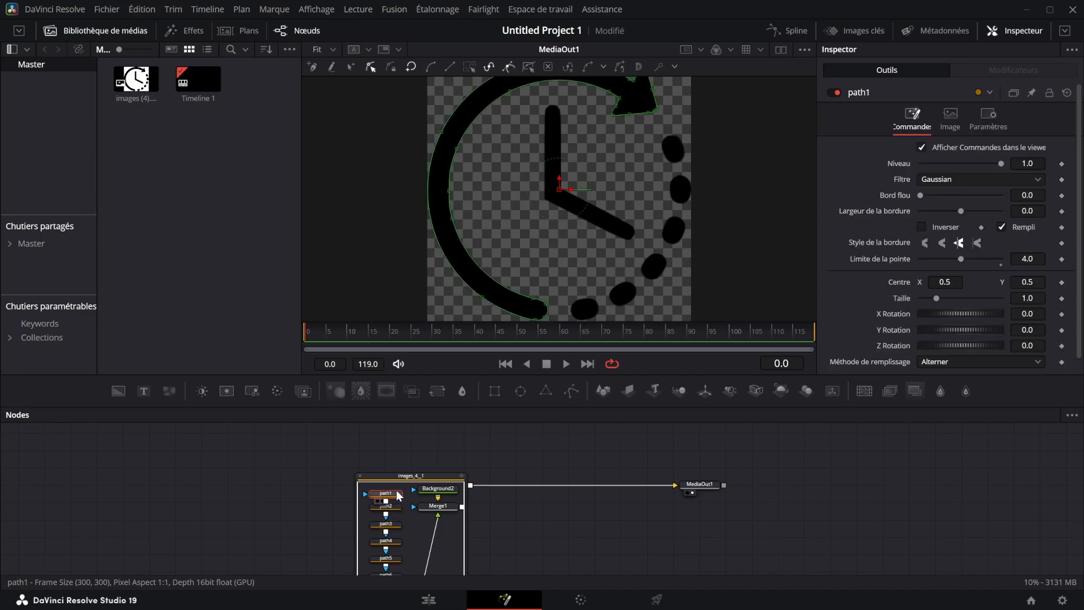
{"action": "left_click", "coordinate": [1005, 227]}
{"action": "left_click_drag", "start_coordinate": [1027, 211], "coordinate": [1038, 211]}
{"action": "left_click", "coordinate": [867, 490]}
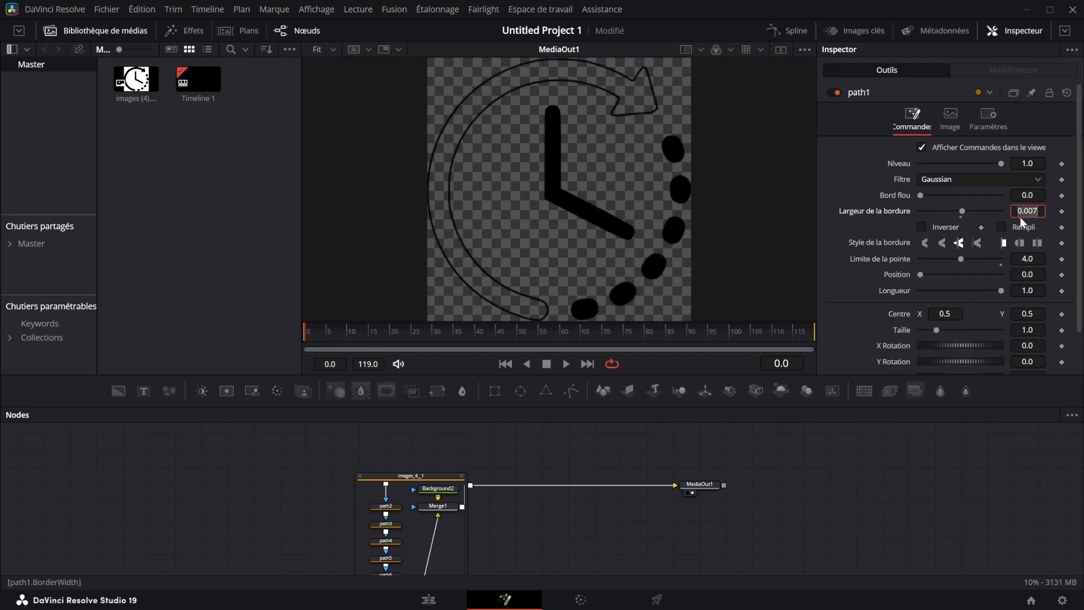
Turn off the fill of path2 and path3 and set the border width of each to 0.007.
{"action": "left_click", "coordinate": [386, 506]}
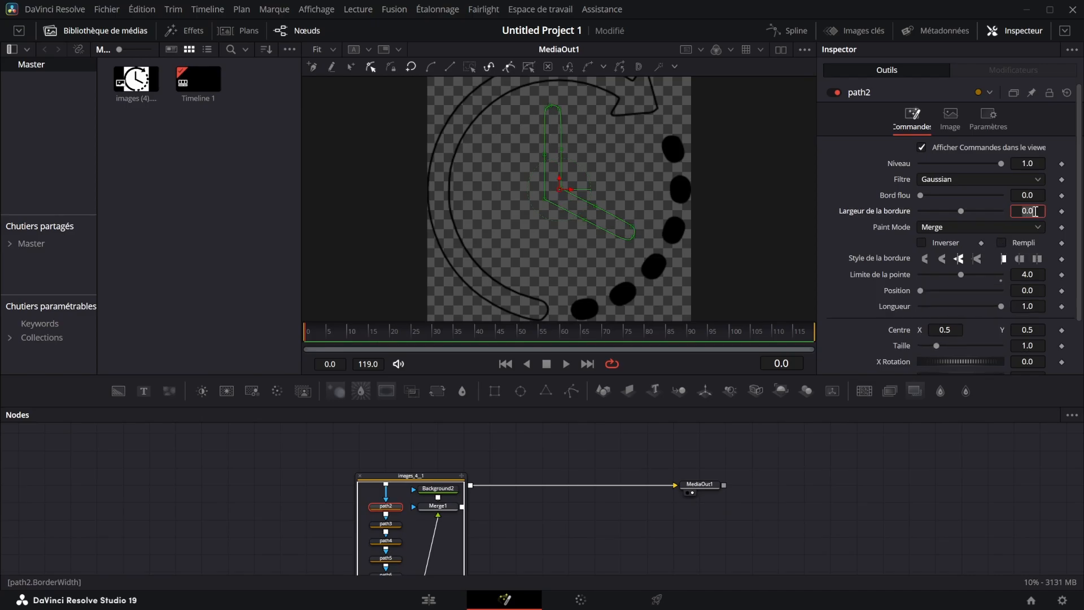
{"action": "type", "text": "0.007"}
{"action": "left_click", "coordinate": [395, 525]}
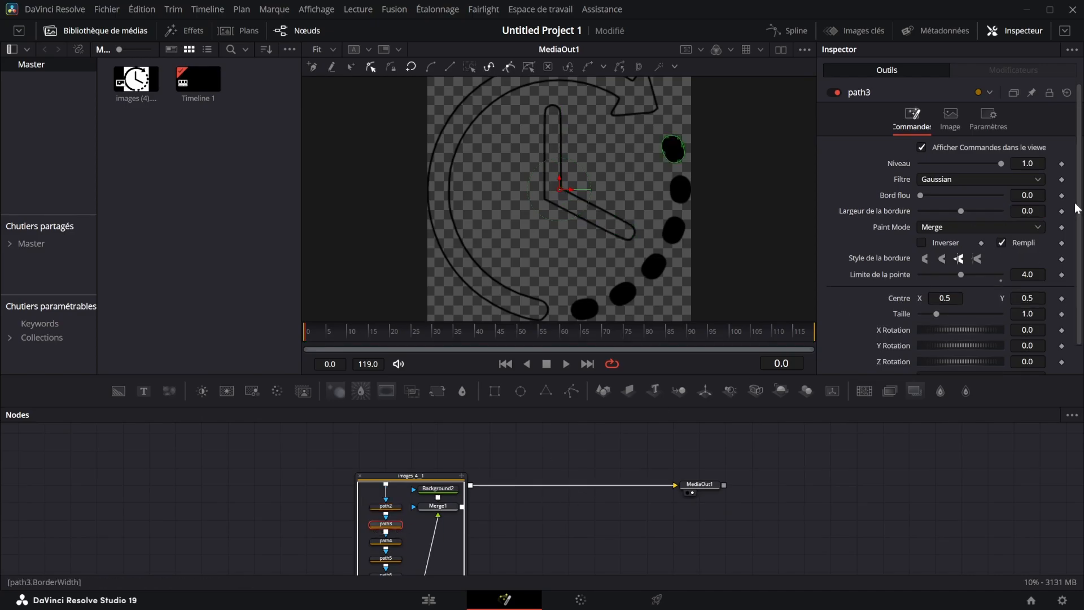
{"action": "left_click", "coordinate": [1031, 211]}
{"action": "type", "text": "0.007"}
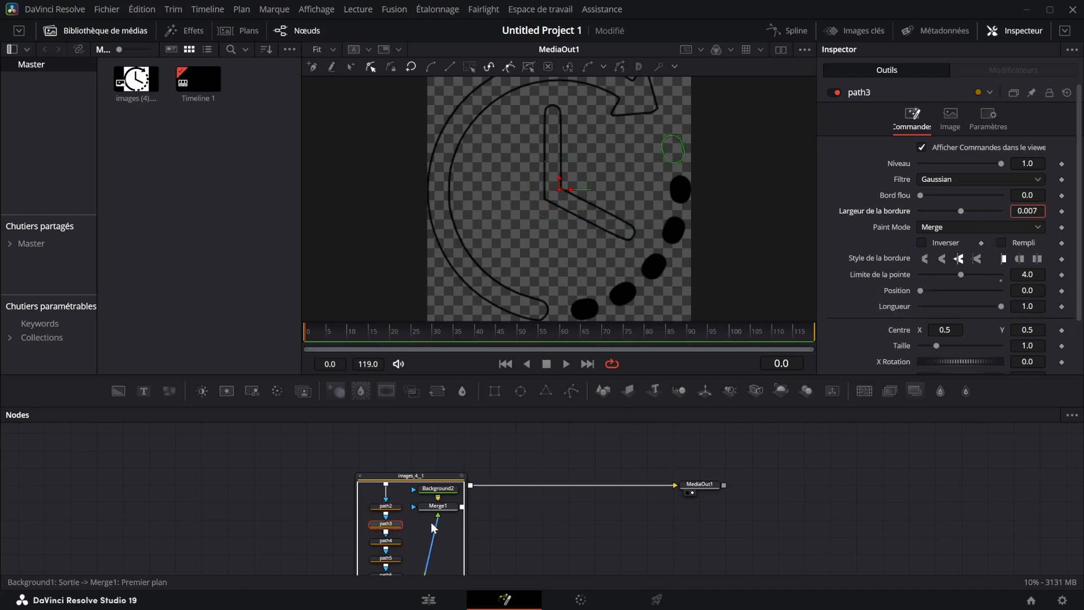
{"action": "scroll", "coordinate": [431, 523], "scroll_direction": "down", "scroll_amount": 1}
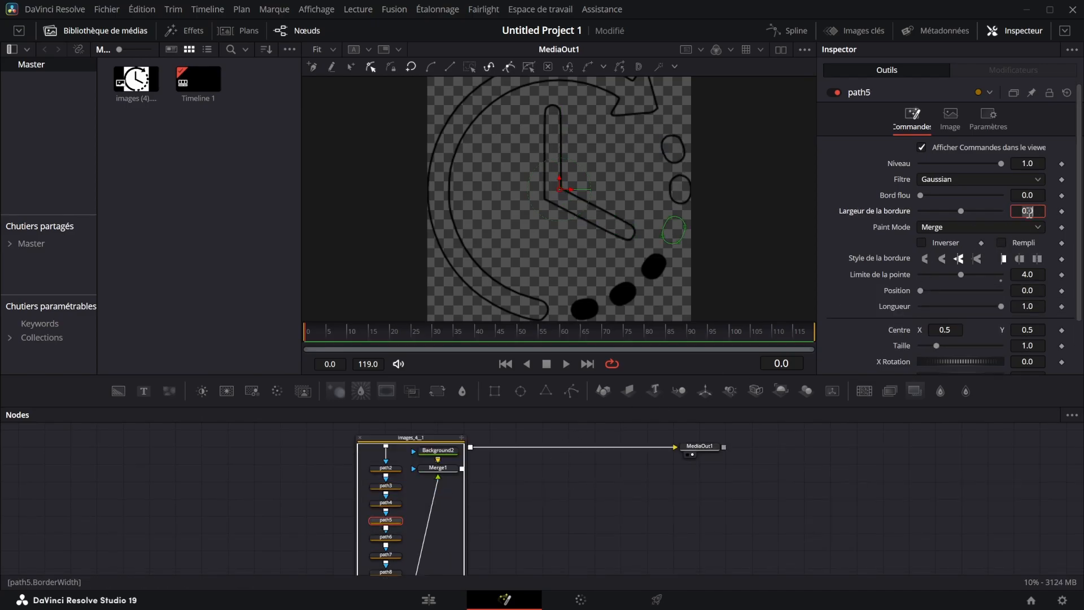
Set the border width of path5 to path8 to 0.007 and collapse the images_4__1 group.
{"action": "type", "text": "0.007"}
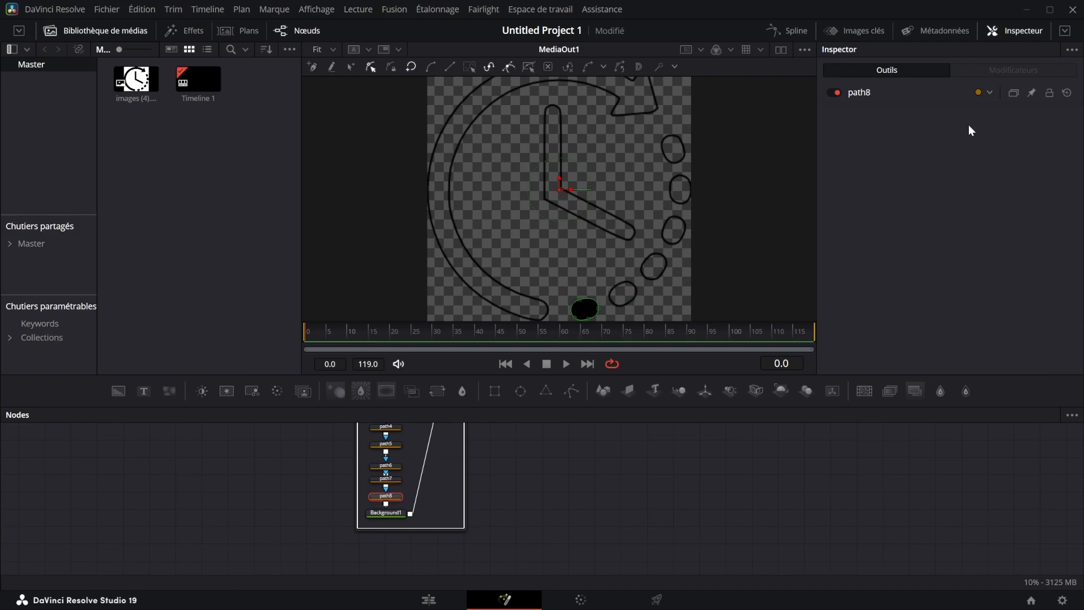
{"action": "left_click", "coordinate": [1027, 210]}
{"action": "key", "text": "ctrl+v"}
{"action": "scroll", "coordinate": [388, 484], "scroll_direction": "up", "scroll_amount": 1}
{"action": "left_click", "coordinate": [360, 476]}
Add a white (#ffffff) Background node masked by images_4__1 before MediaOut1, followed by a Transform node with size 2.71.
{"action": "left_click_drag", "start_coordinate": [119, 390], "coordinate": [615, 483]}
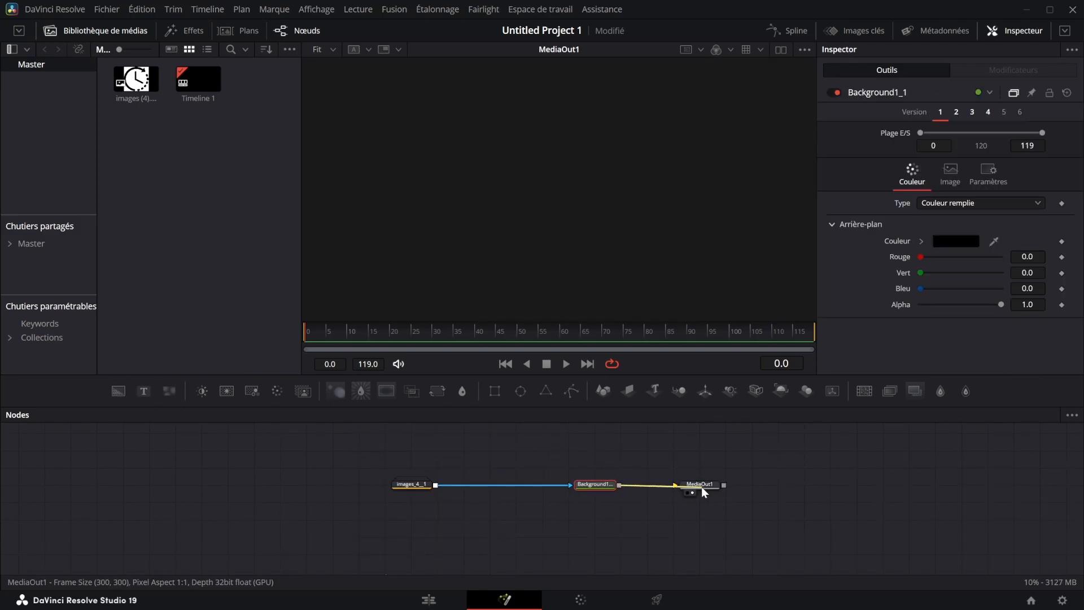
{"action": "left_click", "coordinate": [963, 239]}
{"action": "left_click_drag", "start_coordinate": [680, 276], "coordinate": [680, 191]}
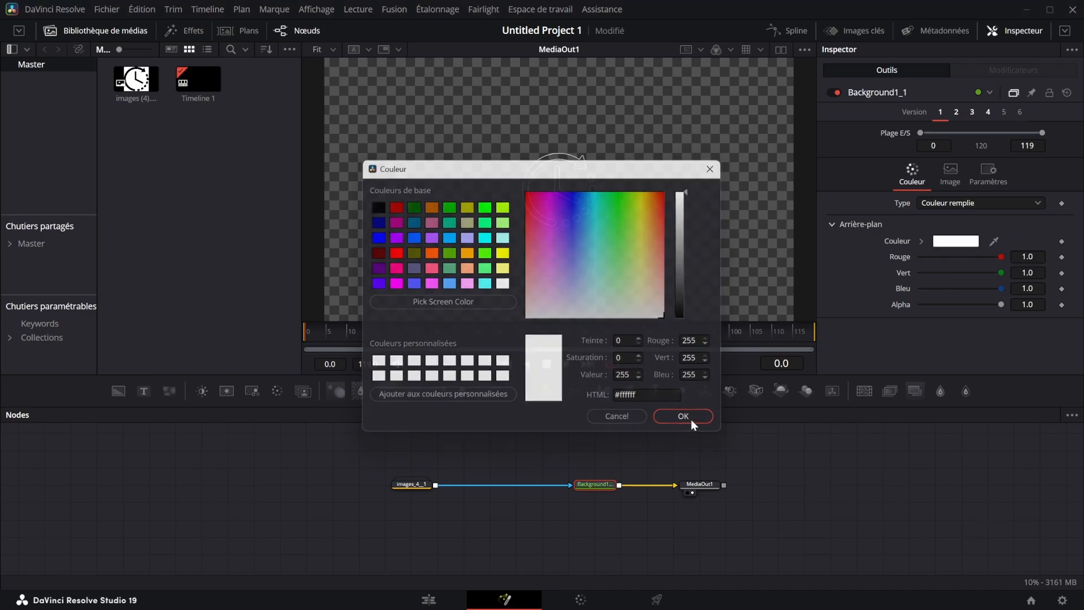
{"action": "left_click", "coordinate": [687, 416]}
{"action": "left_click", "coordinate": [432, 392]}
{"action": "left_click_drag", "start_coordinate": [964, 209], "coordinate": [978, 210]}
Expand the images_4__1 group and keyframe path1's Length at 0.0 on frame 0 and at a higher value on frame 25.
{"action": "double_click", "coordinate": [407, 489]}
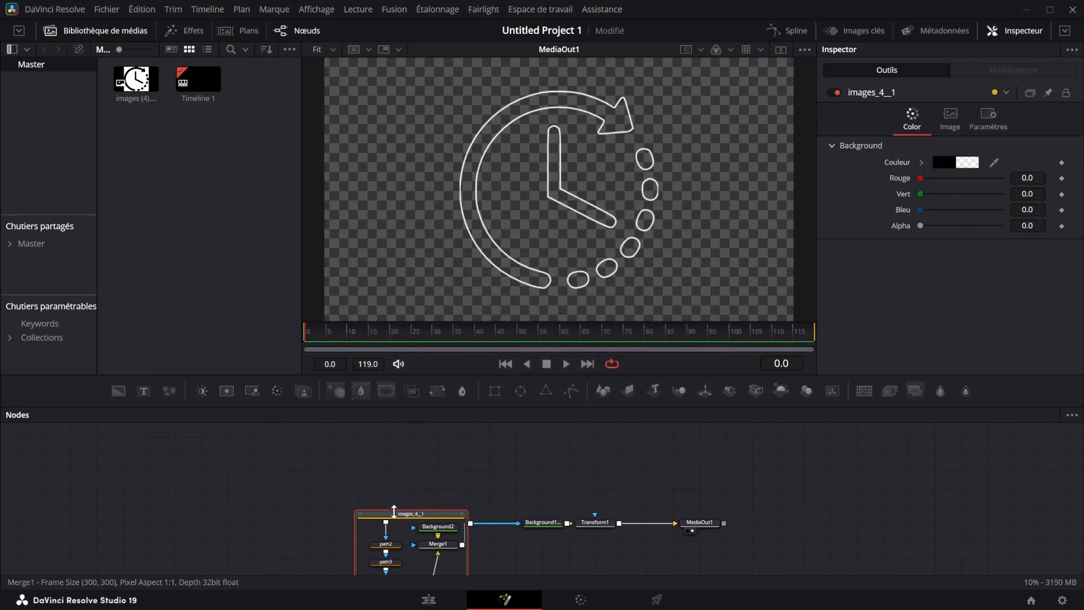
{"action": "left_click_drag", "start_coordinate": [405, 493], "coordinate": [411, 461]}
{"action": "scroll", "coordinate": [402, 475], "scroll_direction": "down", "scroll_amount": 1}
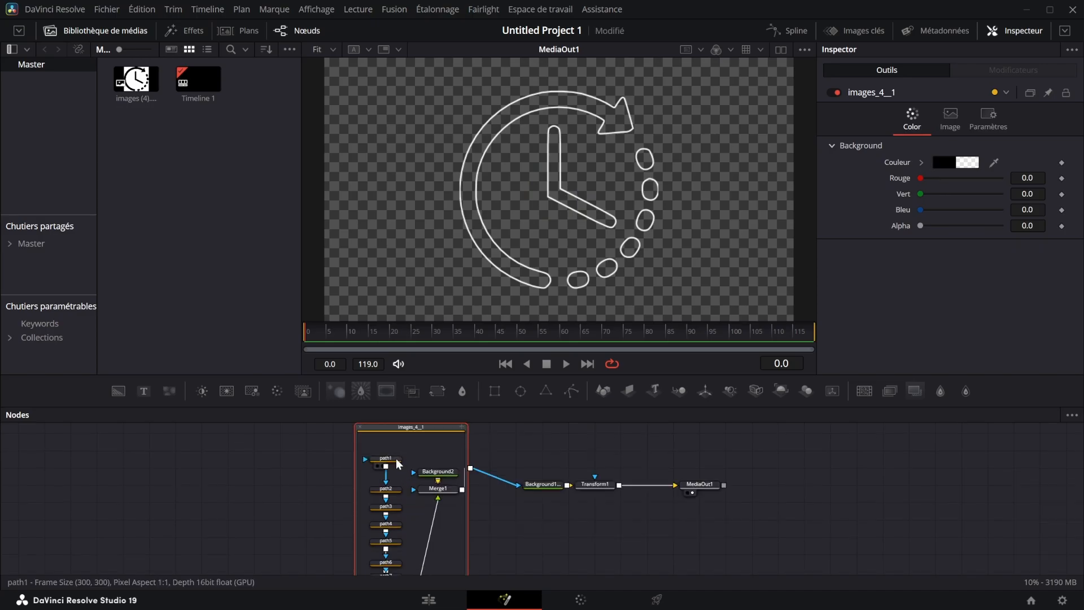
{"action": "left_click", "coordinate": [396, 458]}
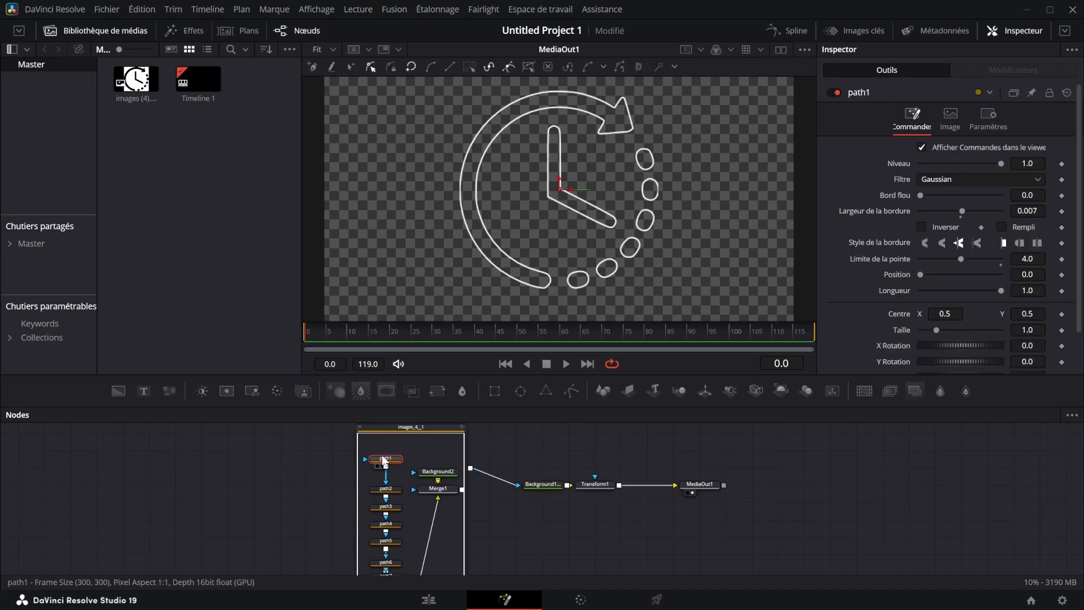
{"action": "left_click", "coordinate": [1061, 290]}
{"action": "left_click_drag", "start_coordinate": [994, 290], "coordinate": [513, 374]}
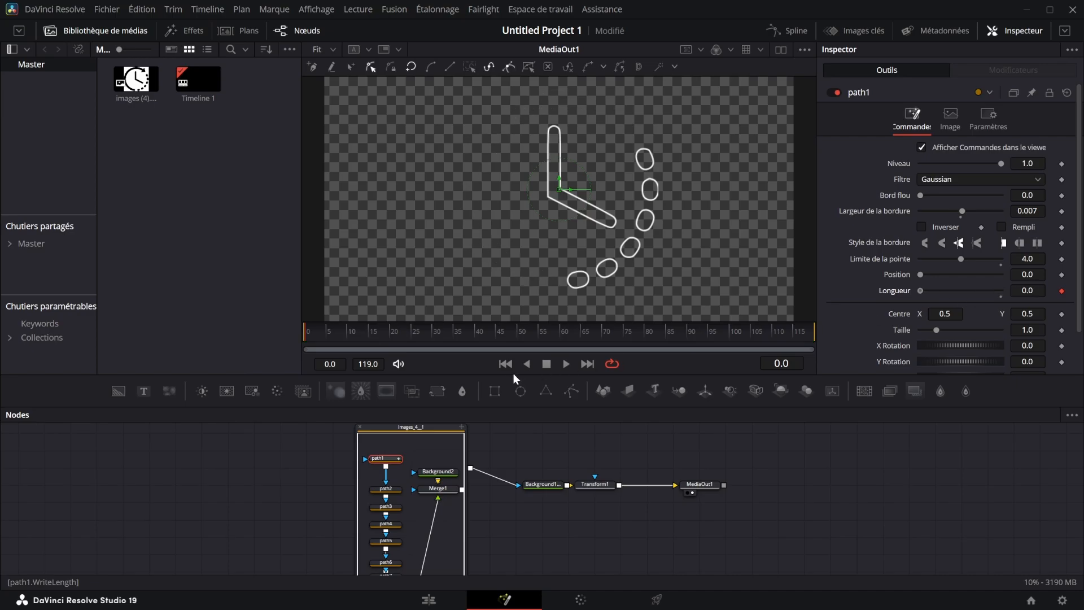
{"action": "left_click", "coordinate": [412, 331]}
{"action": "left_click_drag", "start_coordinate": [920, 290], "coordinate": [421, 335]}
Keyframe path2's Length at frame 25 and at 0.0 on frame 0.
{"action": "left_click", "coordinate": [386, 489]}
{"action": "left_click", "coordinate": [1062, 306]}
{"action": "left_click", "coordinate": [334, 333]}
{"action": "left_click_drag", "start_coordinate": [335, 333], "coordinate": [293, 337]}
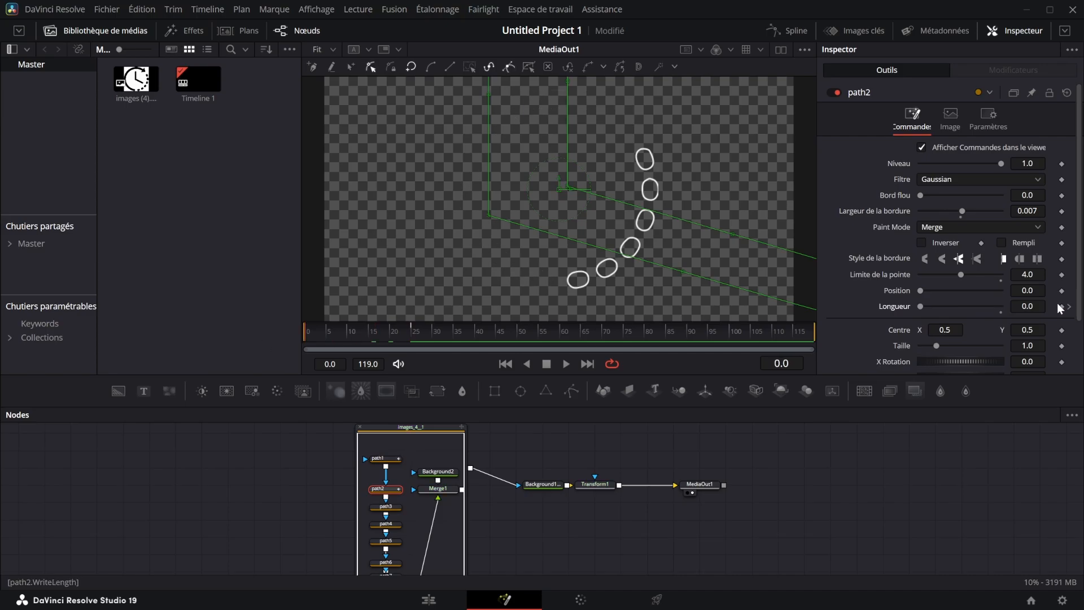
{"action": "left_click", "coordinate": [1069, 306]}
{"action": "left_click", "coordinate": [1054, 306]}
{"action": "scroll", "coordinate": [437, 486], "scroll_direction": "down", "scroll_amount": 2}
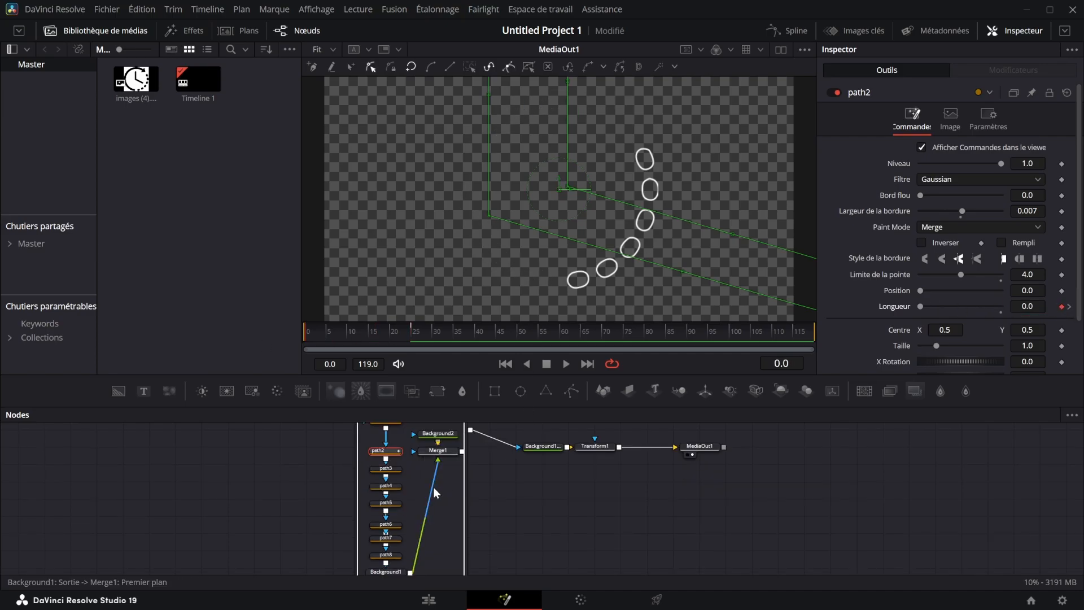
{"action": "scroll", "coordinate": [411, 492], "scroll_direction": "down", "scroll_amount": 2}
{"action": "scroll", "coordinate": [391, 517], "scroll_direction": "up", "scroll_amount": 4}
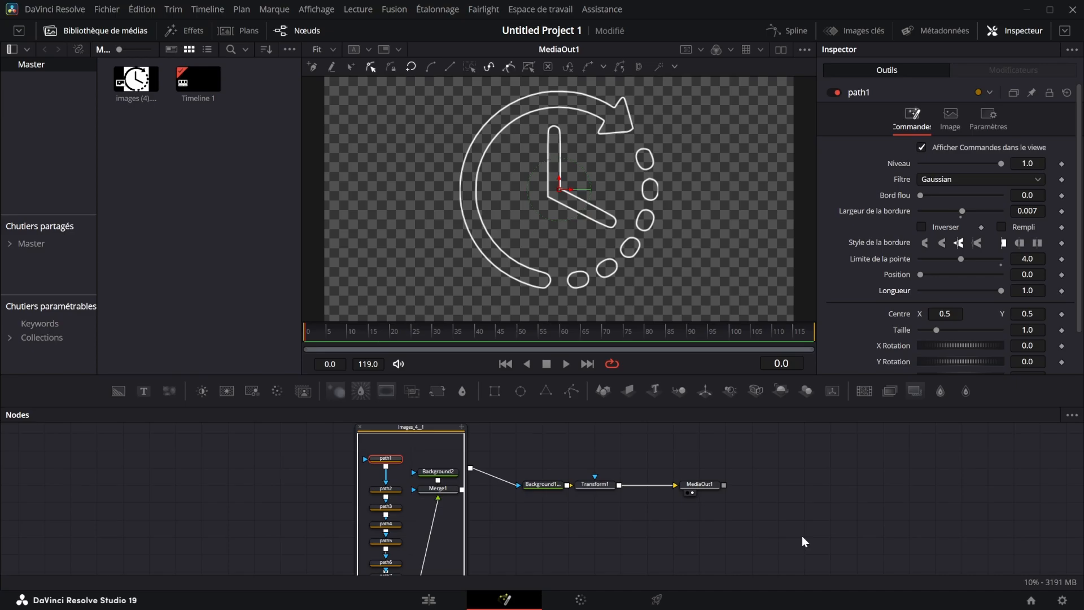
Switch to Chrome, browse the masterclasses in the Ko-fi shop and close the browser window.
{"action": "left_click", "coordinate": [377, 446]}
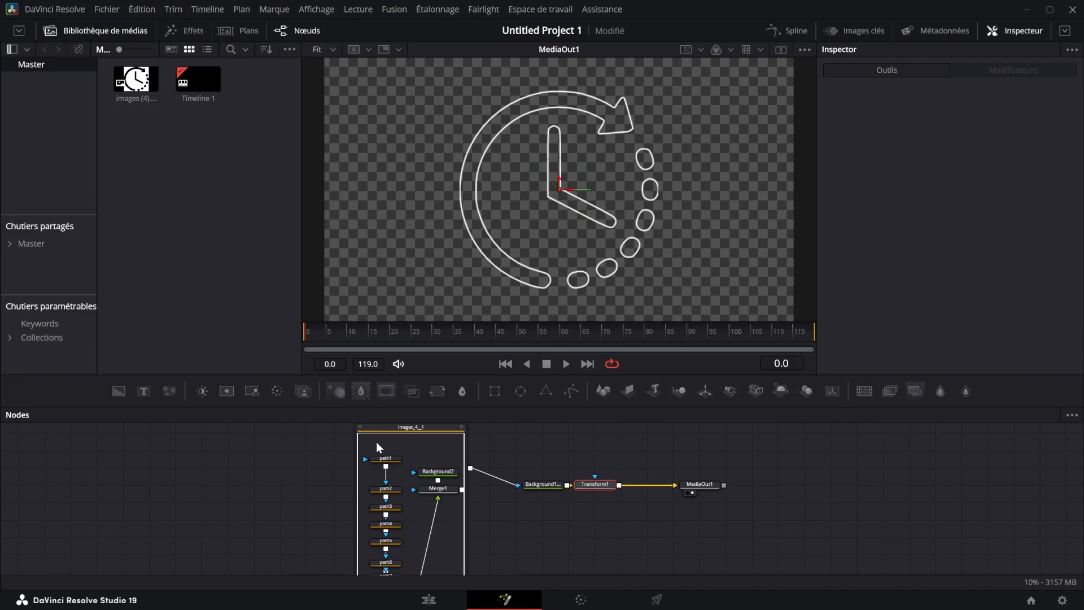
{"action": "left_click", "coordinate": [429, 599]}
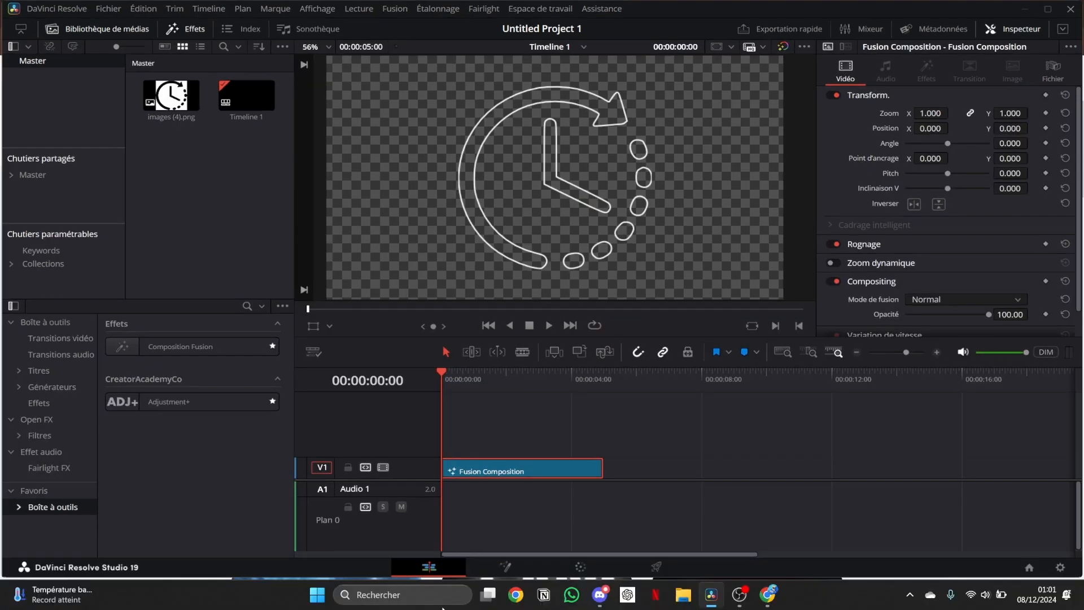
{"action": "left_click", "coordinate": [768, 594]}
{"action": "scroll", "coordinate": [522, 260], "scroll_direction": "down", "scroll_amount": 7}
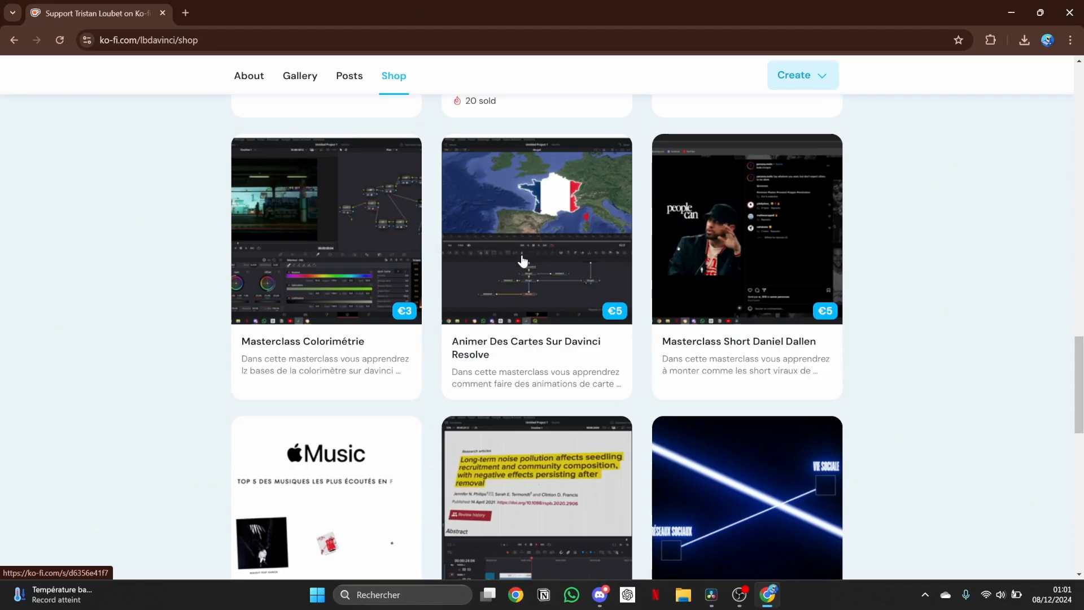
{"action": "scroll", "coordinate": [542, 341], "scroll_direction": "up", "scroll_amount": 7}
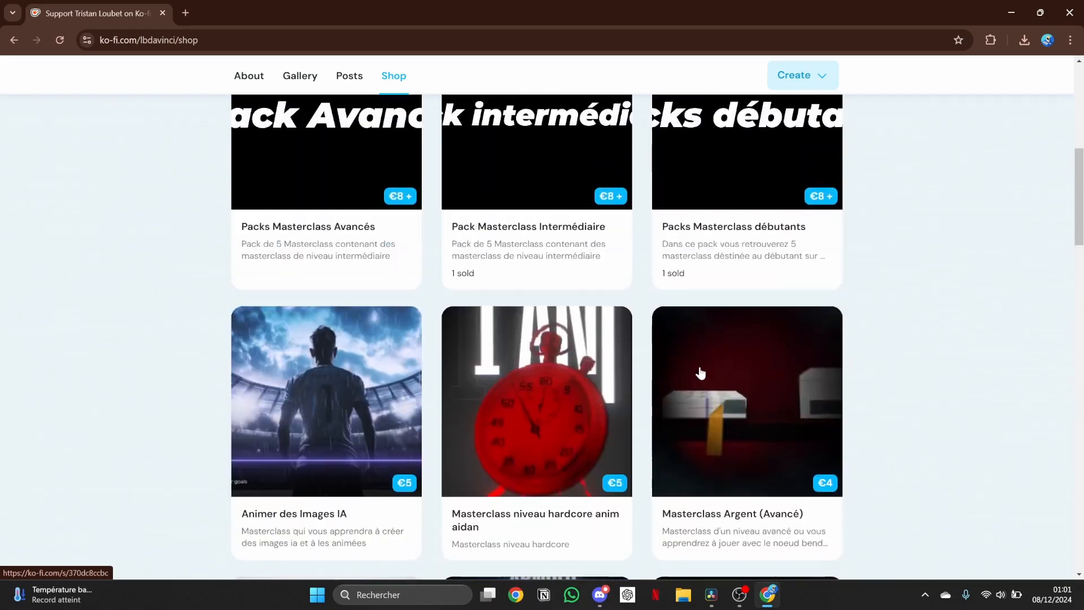
{"action": "left_click", "coordinate": [1070, 12]}
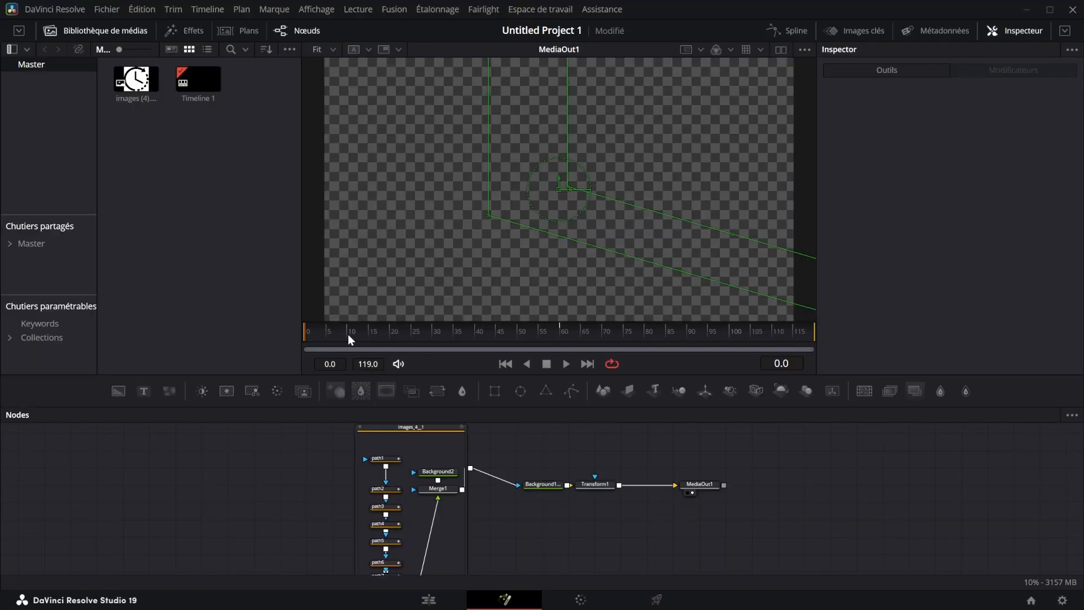
Play back the clock's line-drawing animation in the Fusion viewer.
{"action": "key", "text": "space"}
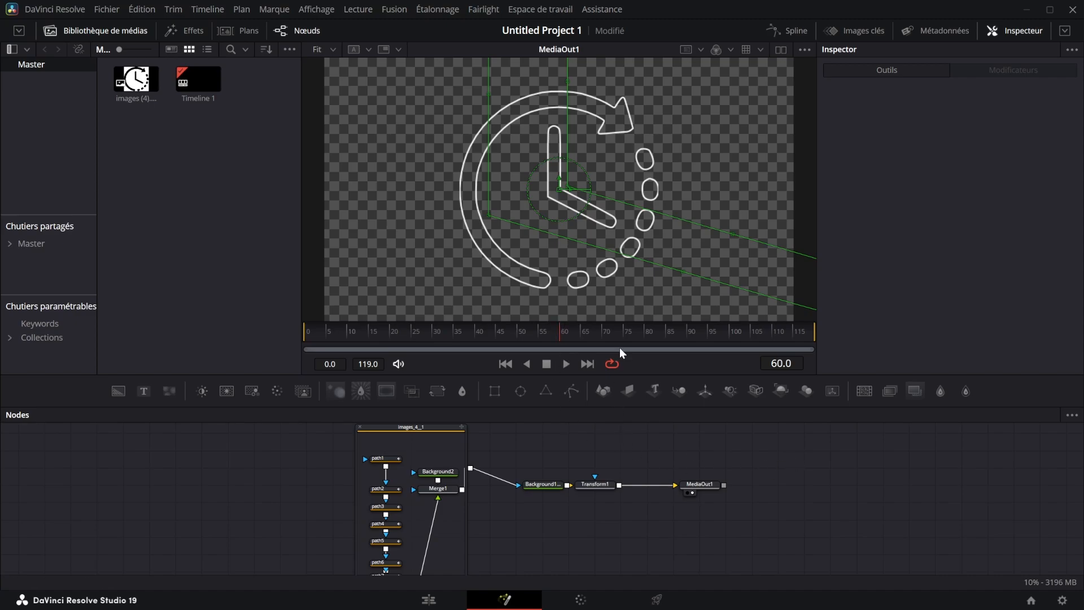
{"action": "left_click", "coordinate": [544, 10]}
{"action": "mouse_move", "coordinate": [618, 389]}
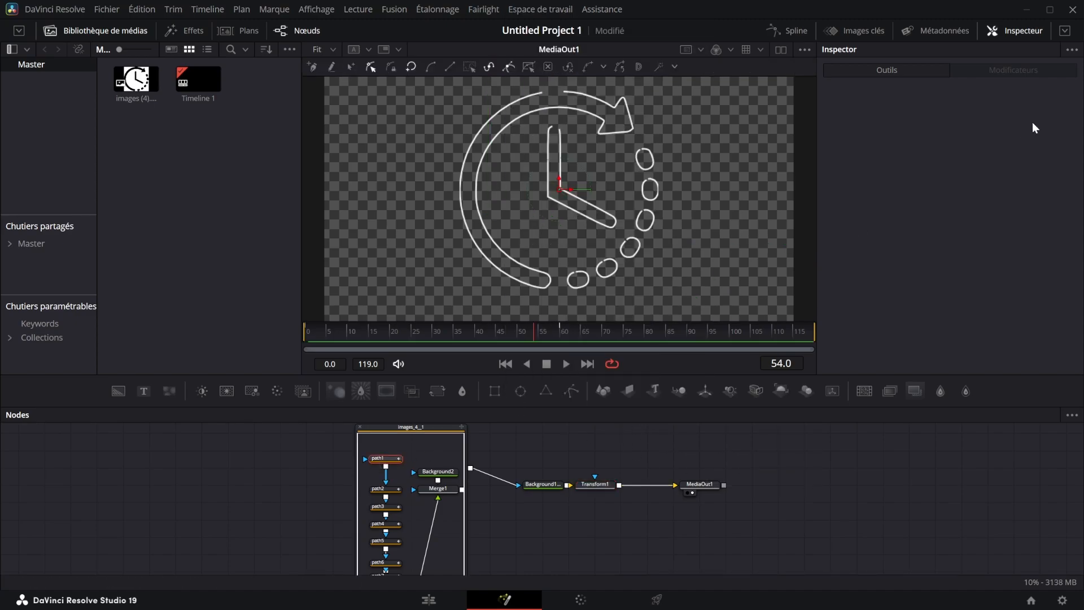
Turn on motion blur for path2 inside the images_4__1 group.
{"action": "left_click", "coordinate": [860, 68]}
{"action": "left_click", "coordinate": [993, 116]}
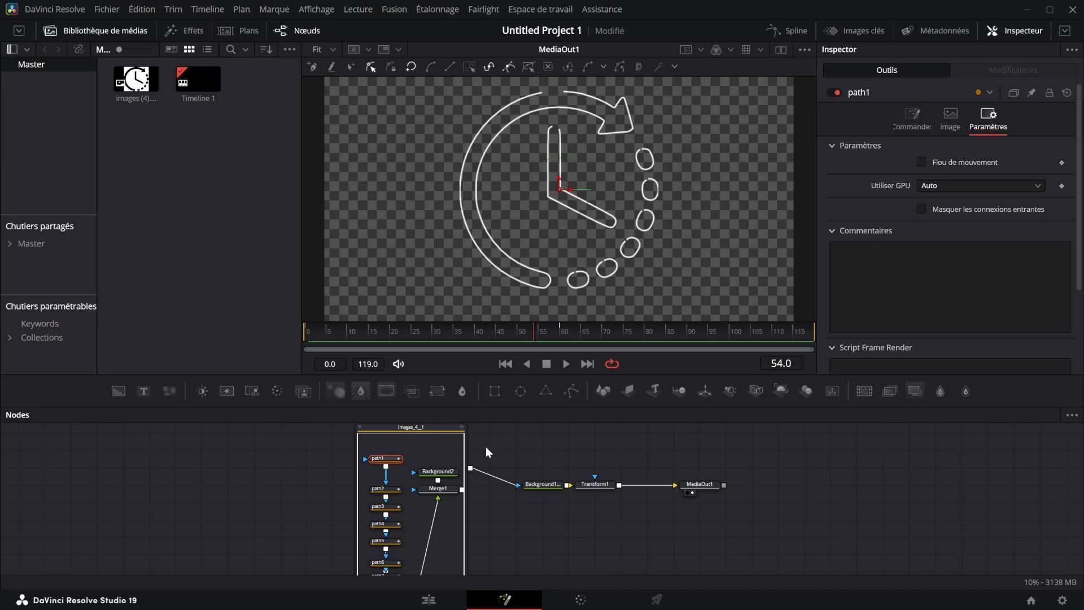
{"action": "left_click", "coordinate": [386, 489]}
{"action": "scroll", "coordinate": [408, 478], "scroll_direction": "down", "scroll_amount": 2}
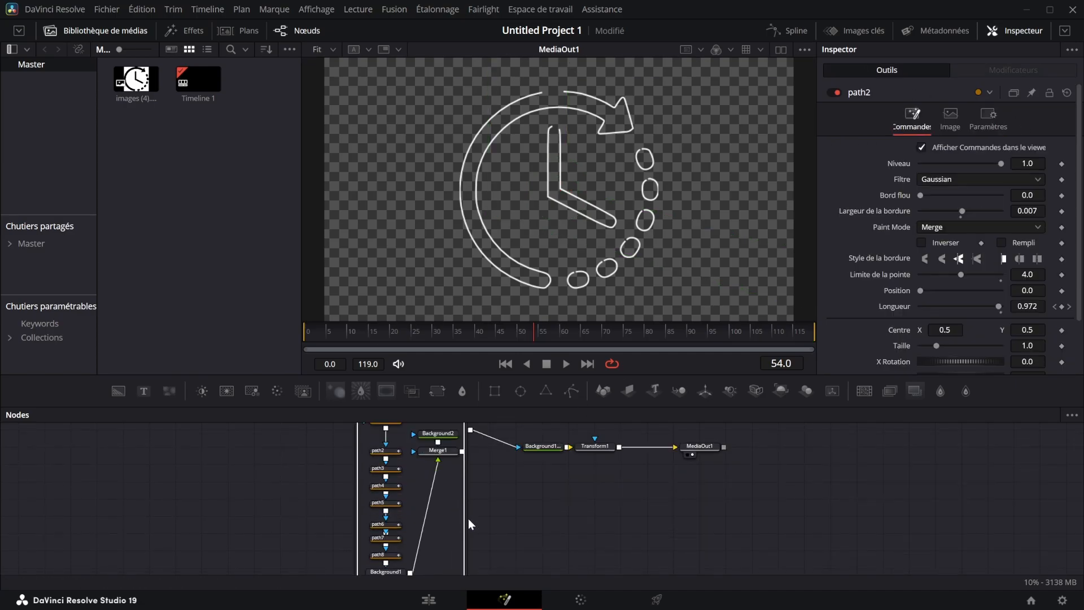
{"action": "key", "text": "ctrl+a"}
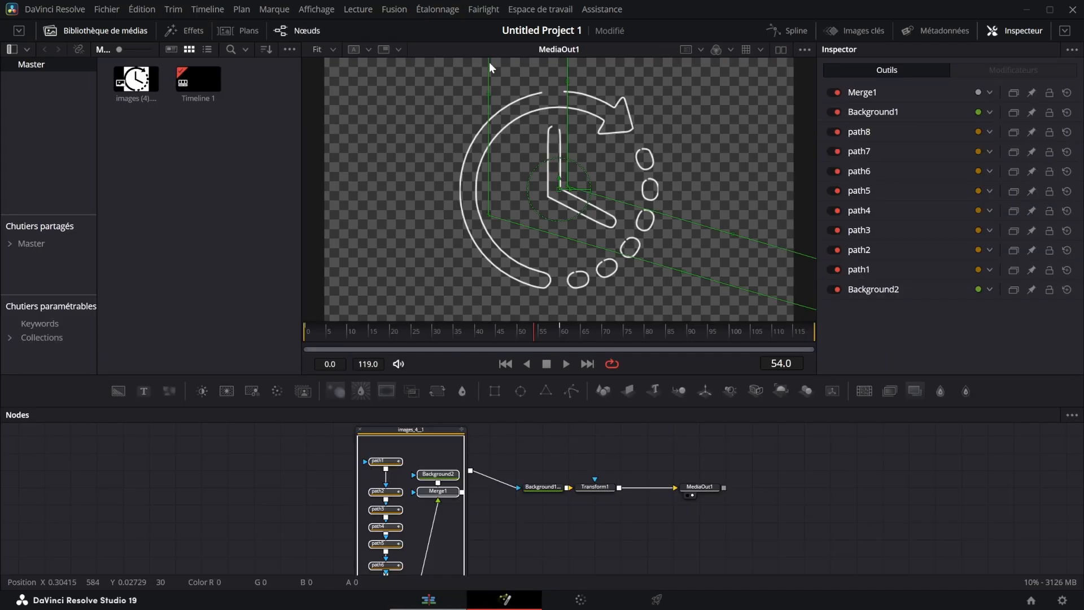
{"action": "left_click", "coordinate": [541, 9]}
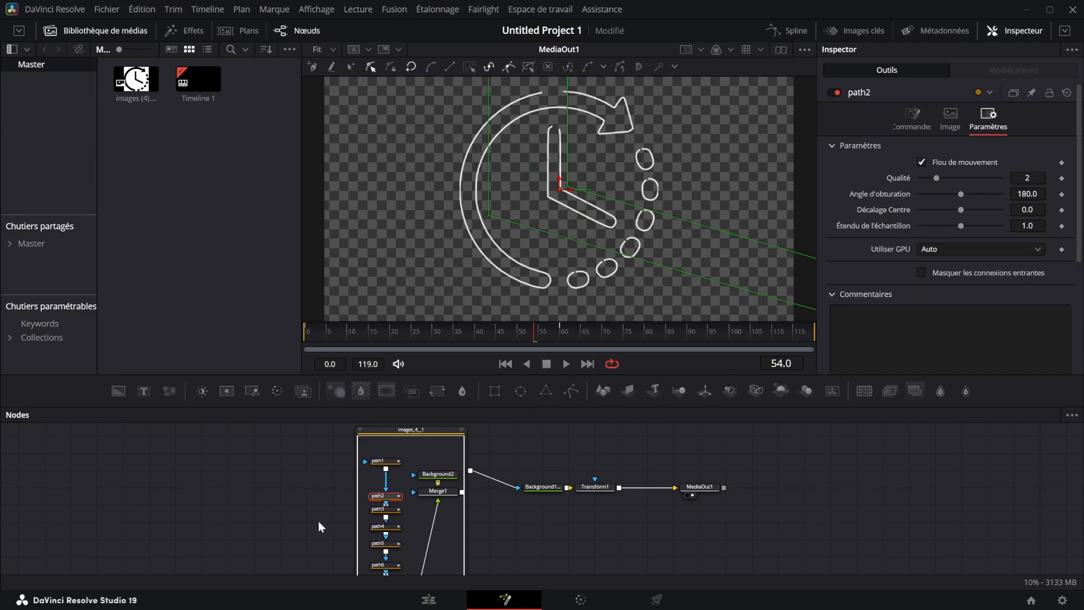
Collapse the images_4__1 group and rearrange it with the Background and Transform nodes to leave free space before MediaOut1.
{"action": "left_click", "coordinate": [360, 429]}
{"action": "left_click_drag", "start_coordinate": [465, 489], "coordinate": [493, 490]}
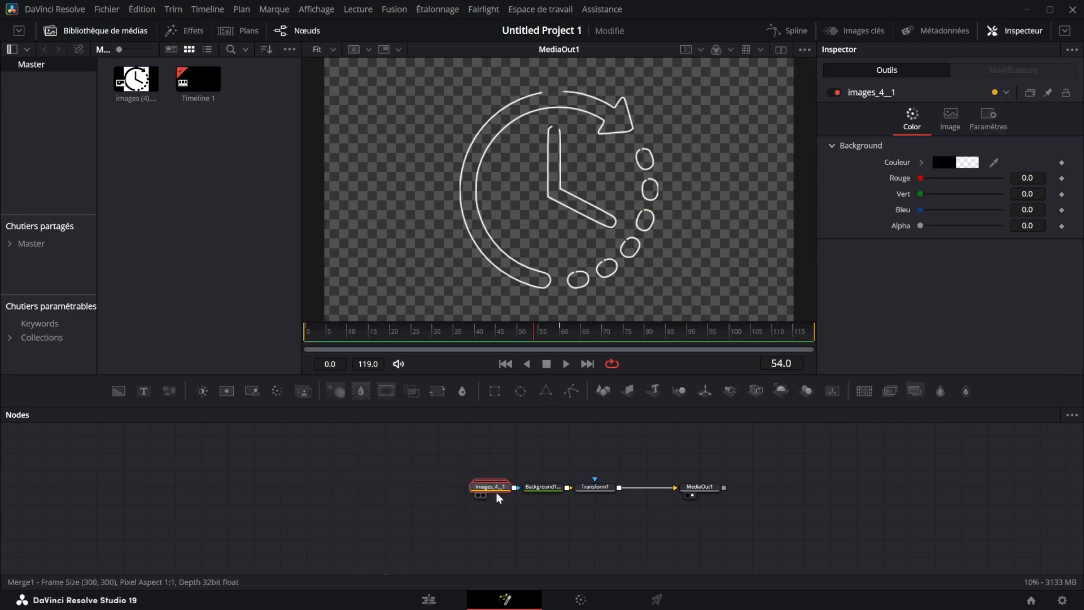
{"action": "left_click_drag", "start_coordinate": [450, 462], "coordinate": [520, 488]}
{"action": "left_click", "coordinate": [557, 470]}
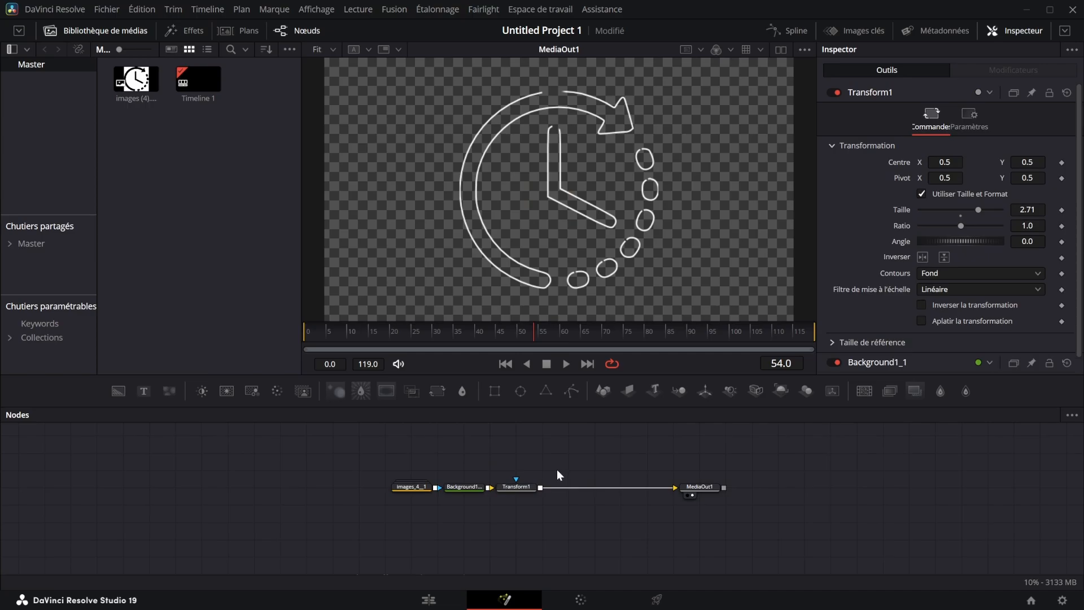
Insert an ExponentialGlow node after Transform1 with a gain of 3.73 and scrub the animation back to frame 10.
{"action": "left_click", "coordinate": [528, 486]}
{"action": "key", "text": "shift+space"}
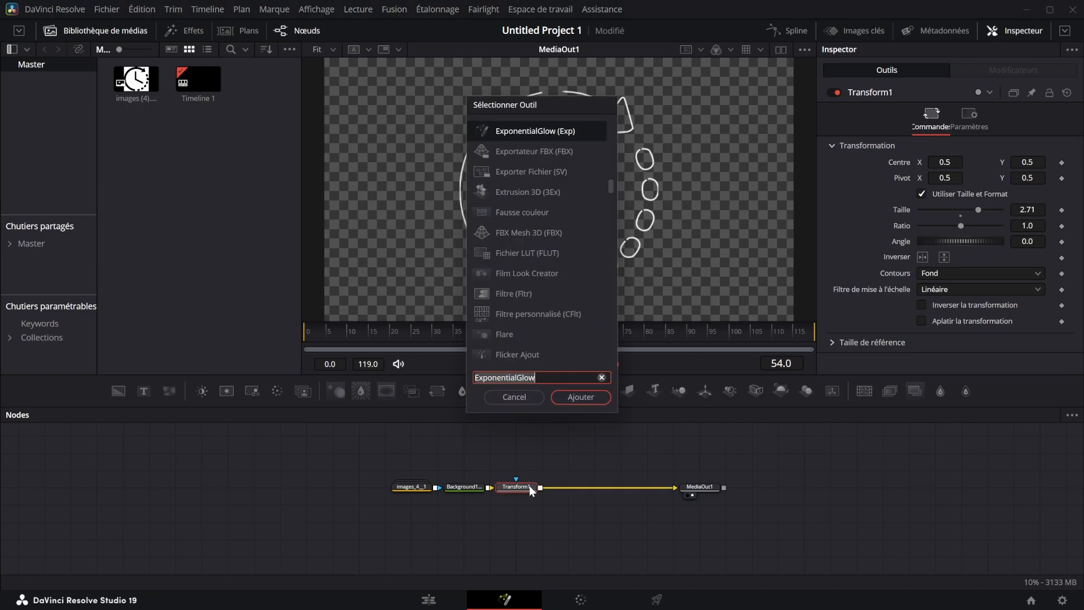
{"action": "key", "text": "Return"}
{"action": "left_click_drag", "start_coordinate": [960, 147], "coordinate": [988, 148]}
{"action": "left_click", "coordinate": [500, 337]}
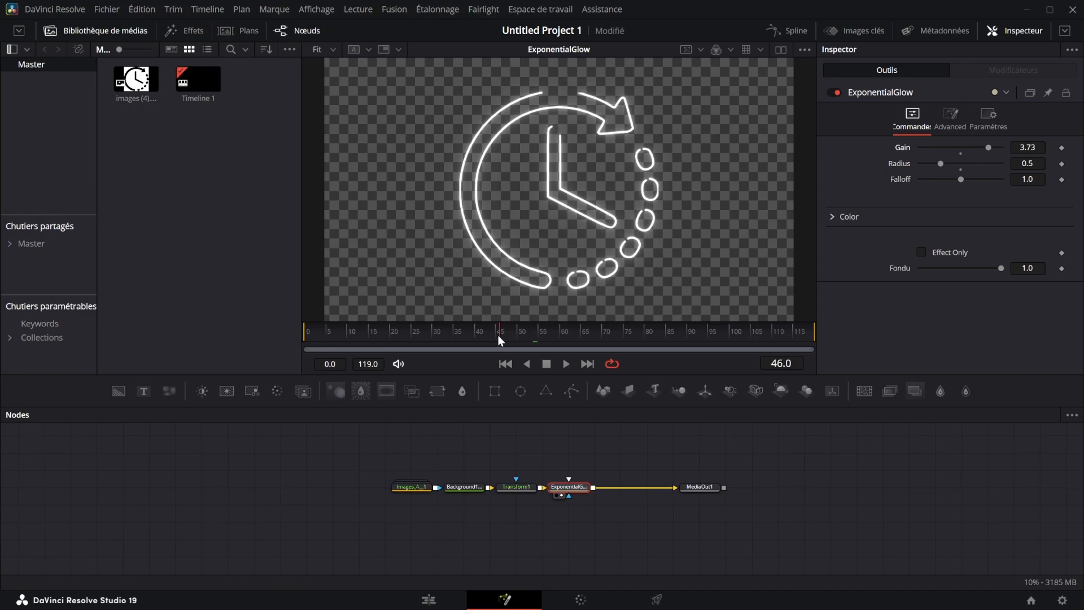
{"action": "left_click_drag", "start_coordinate": [499, 338], "coordinate": [380, 359]}
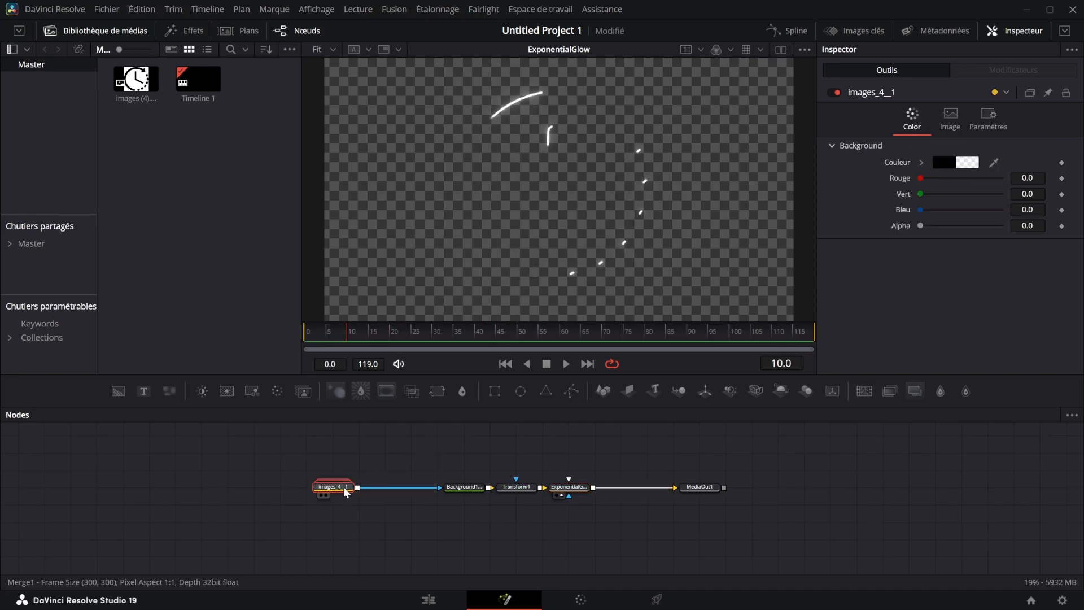
Increase the Position value of path2, path3, path4 and path5 to shift their drawing starts, and collapse the images_4__1 group.
{"action": "double_click", "coordinate": [343, 489]}
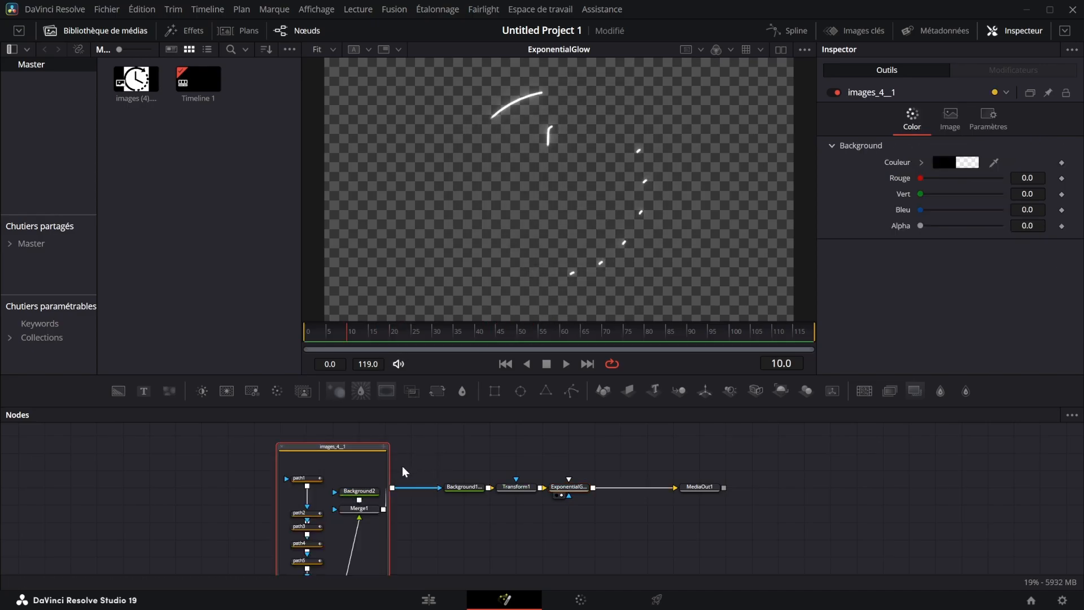
{"action": "left_click", "coordinate": [305, 474]}
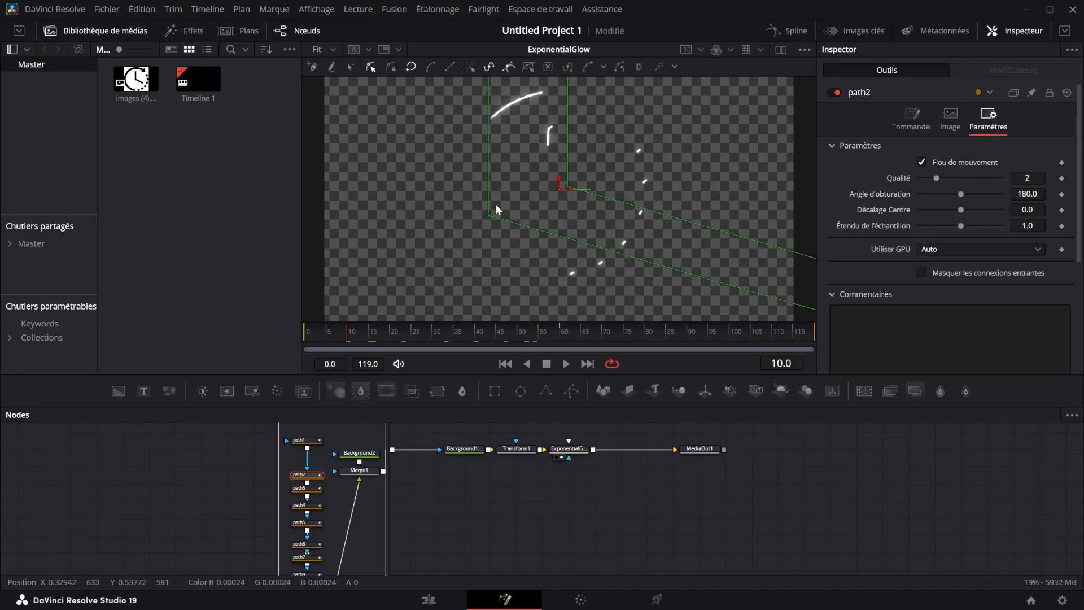
{"action": "left_click", "coordinate": [912, 118]}
{"action": "left_click_drag", "start_coordinate": [921, 291], "coordinate": [945, 290]}
{"action": "left_click", "coordinate": [306, 489]}
{"action": "left_click", "coordinate": [307, 523]}
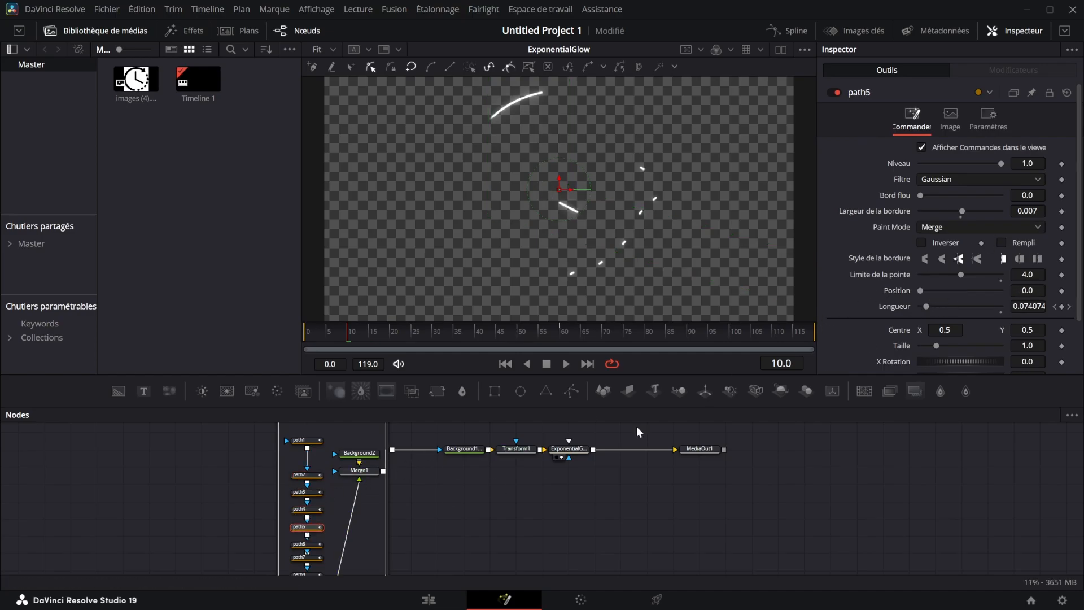
{"action": "left_click", "coordinate": [318, 446]}
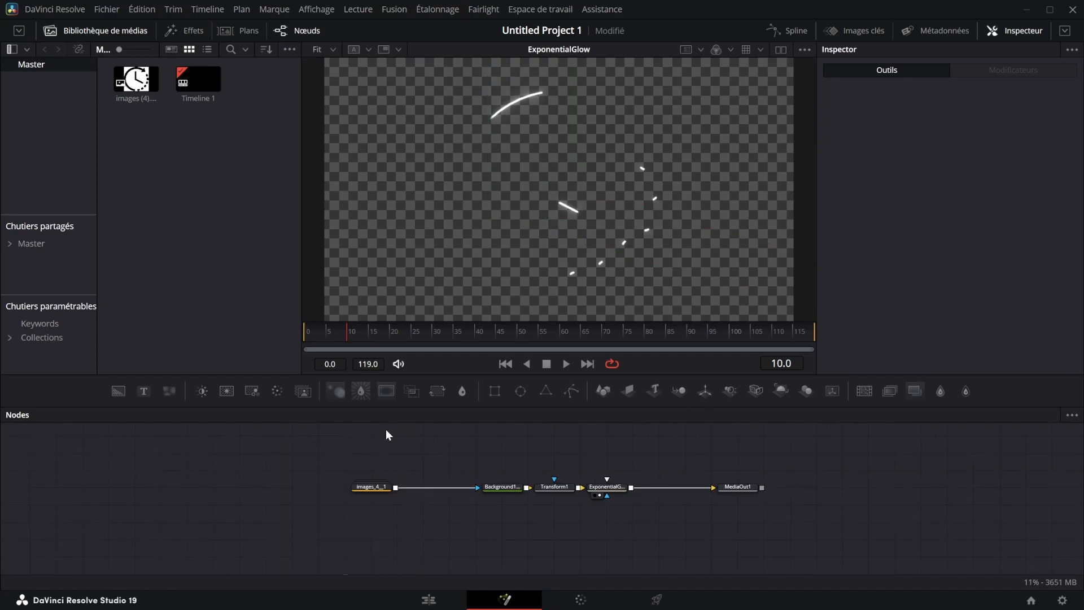